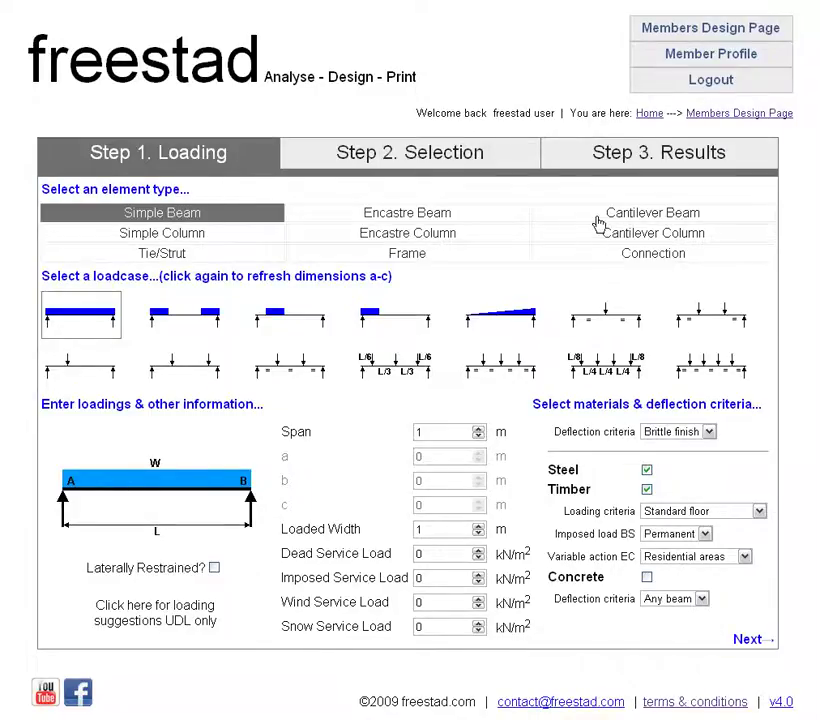
Make the element an Encastre Beam and choose the loadcase with two point loads
left_click(490, 218)
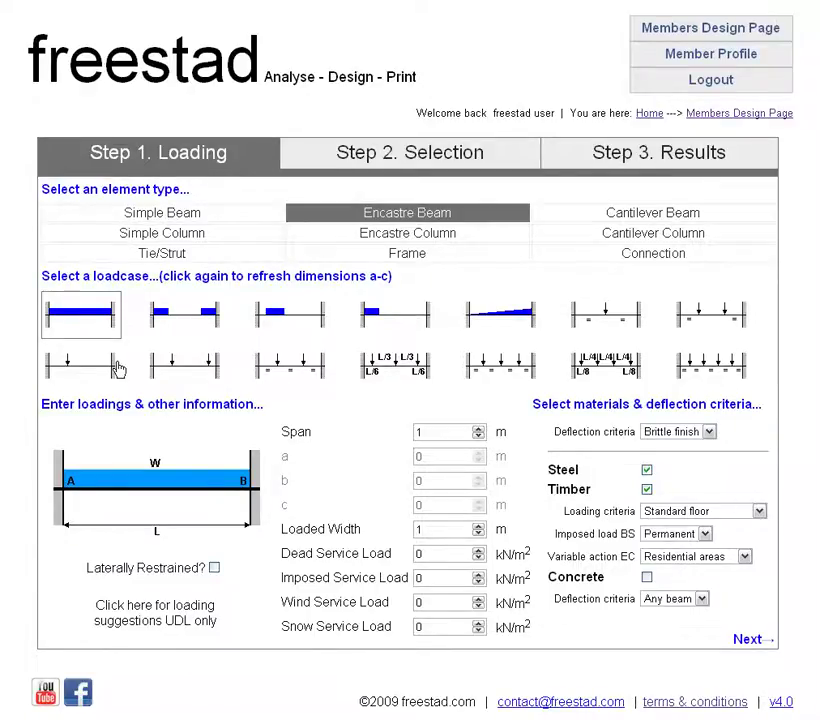
left_click(563, 217)
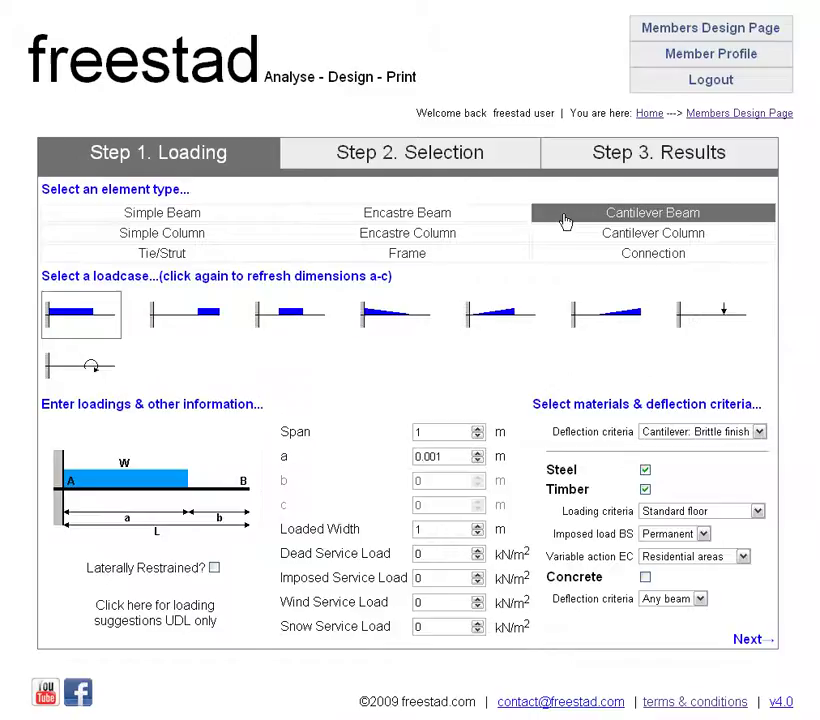
left_click(219, 222)
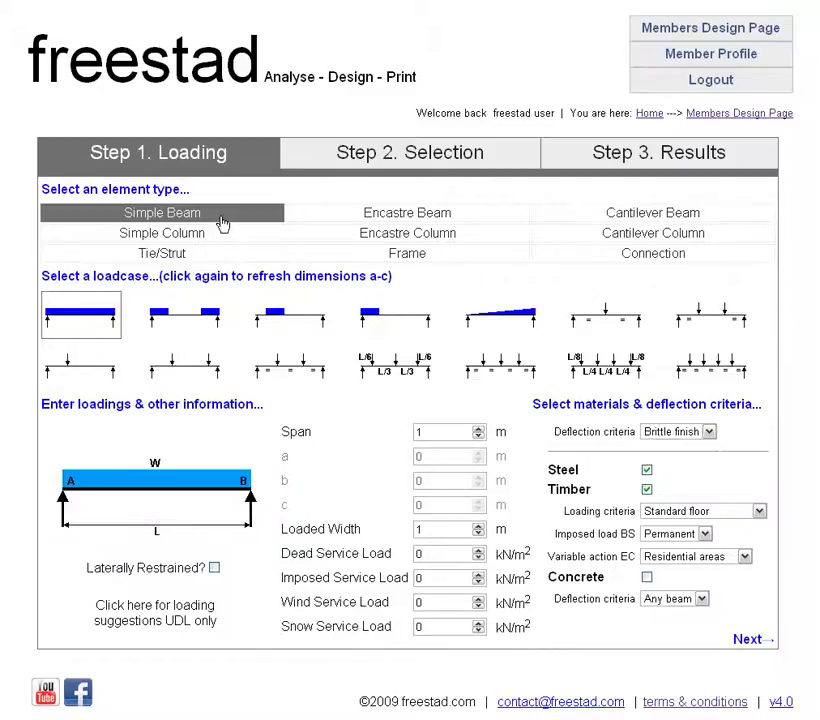
left_click(336, 221)
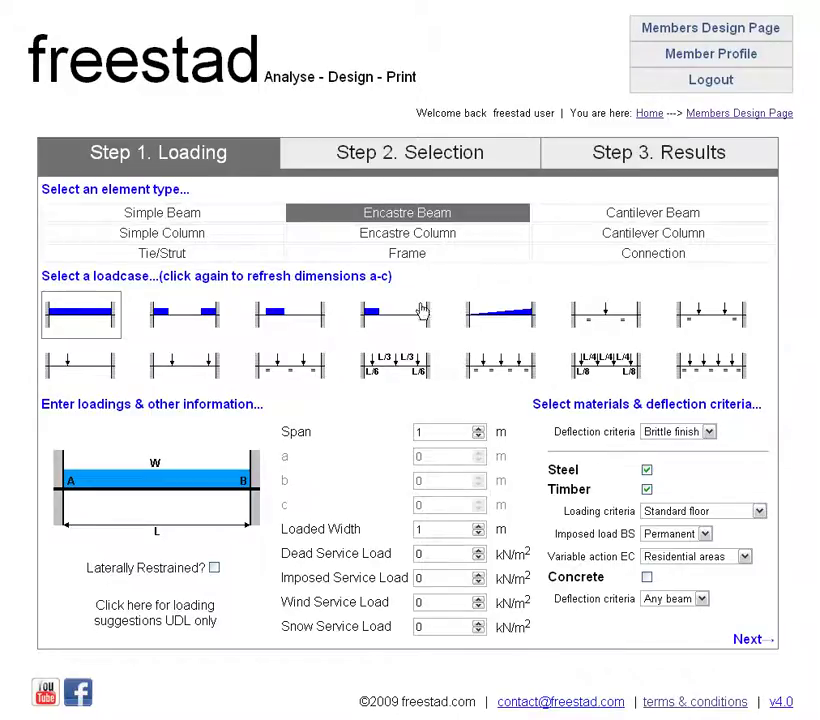
left_click(205, 364)
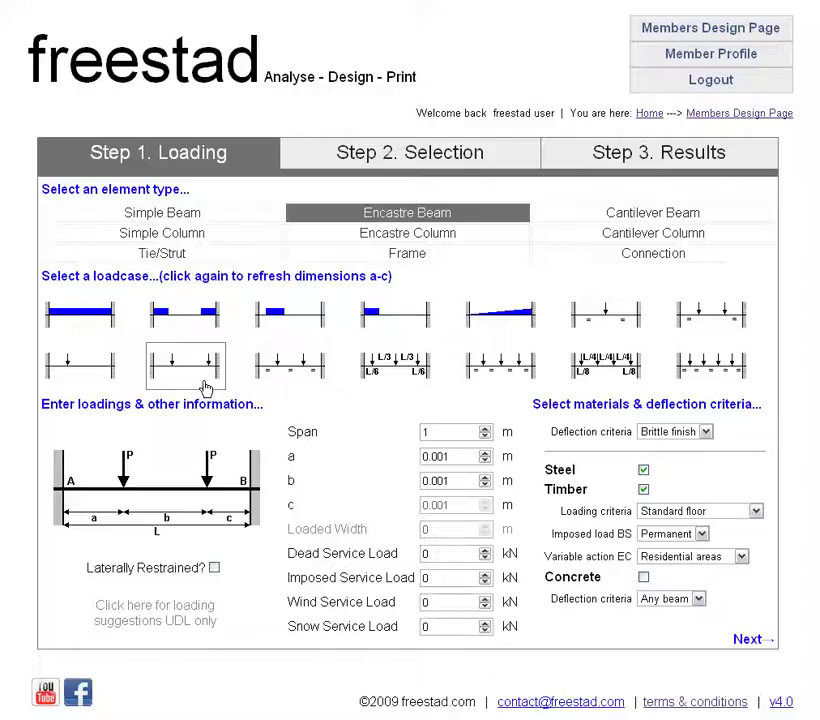
Mark the beam as laterally restrained
left_click(214, 568)
left_click(215, 569)
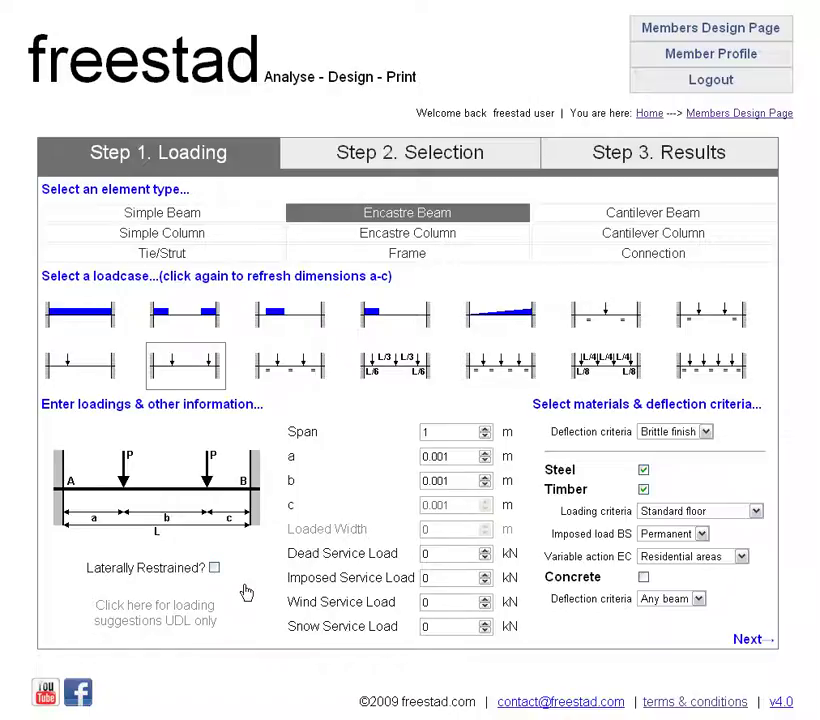
left_click(214, 568)
Enter a span of 3 m with dimension a = 0.5 m and b = 1 m
double_click(441, 434)
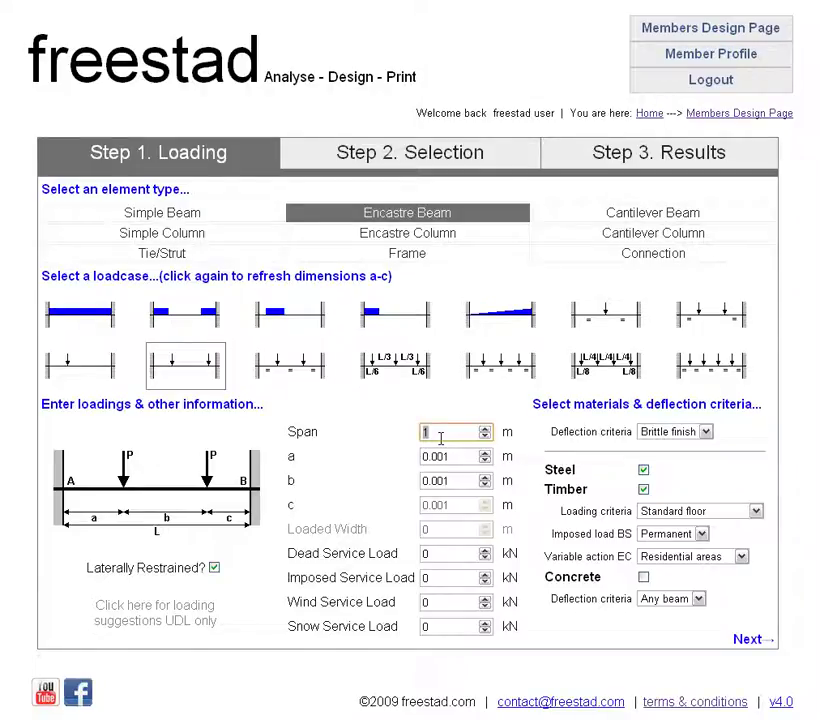
type("3")
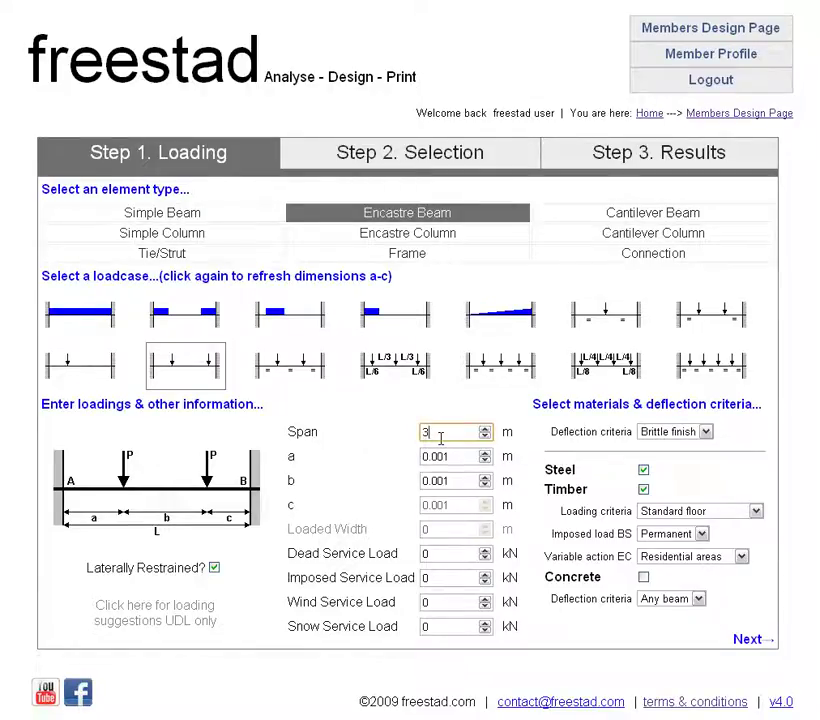
left_click(458, 458)
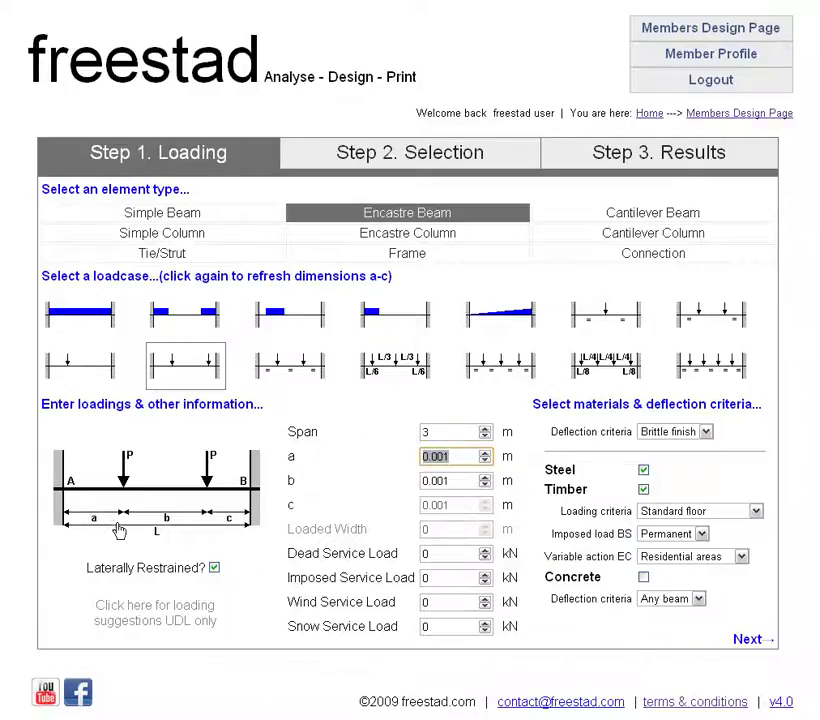
type("0.5")
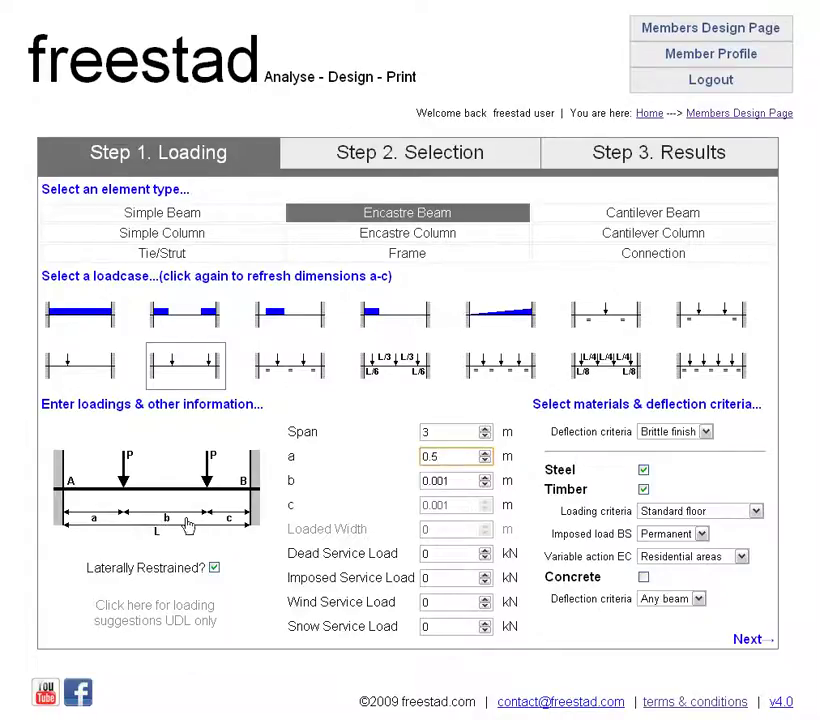
left_click(420, 481)
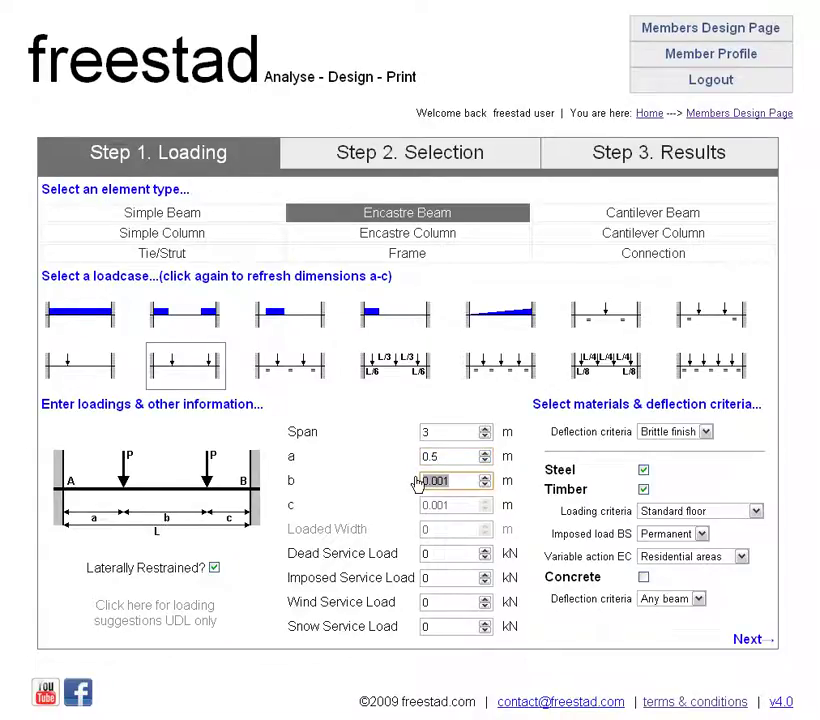
type("1")
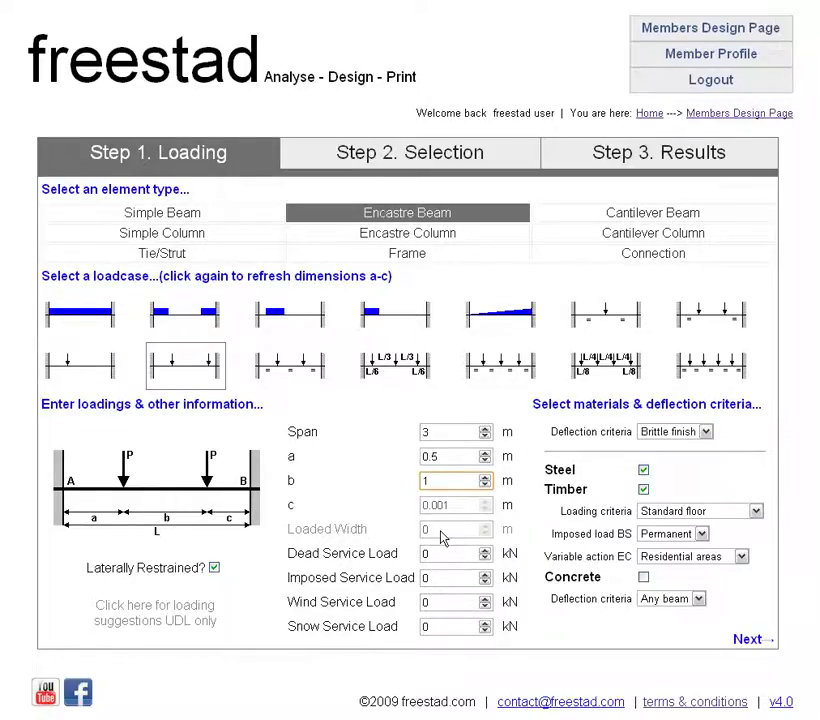
Fill the service loads: dead 0.5, imposed 2, wind 1 and snow 0.75 kN
left_click(458, 557)
type("0.5")
left_click(423, 578)
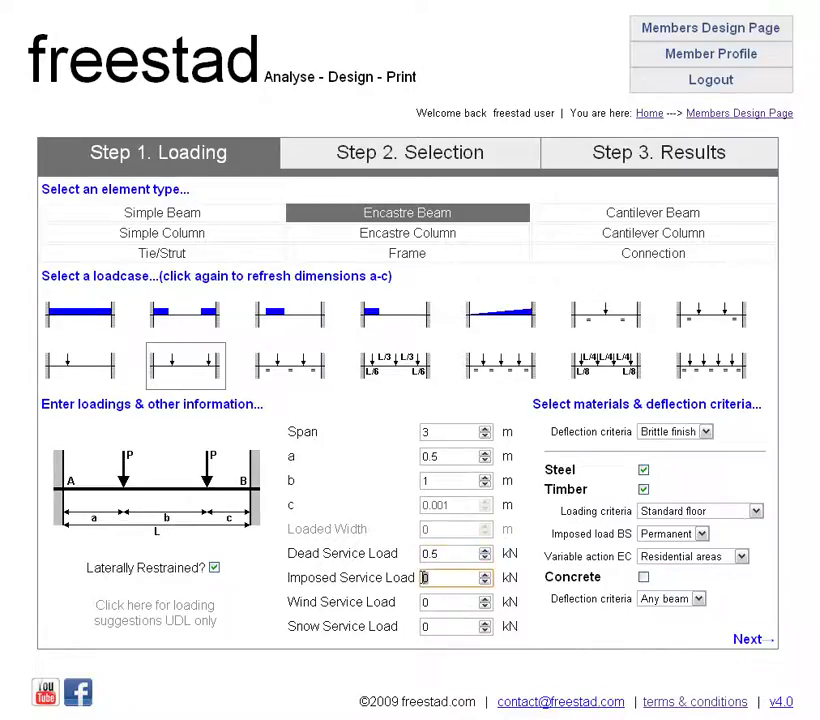
type("2")
left_click(423, 602)
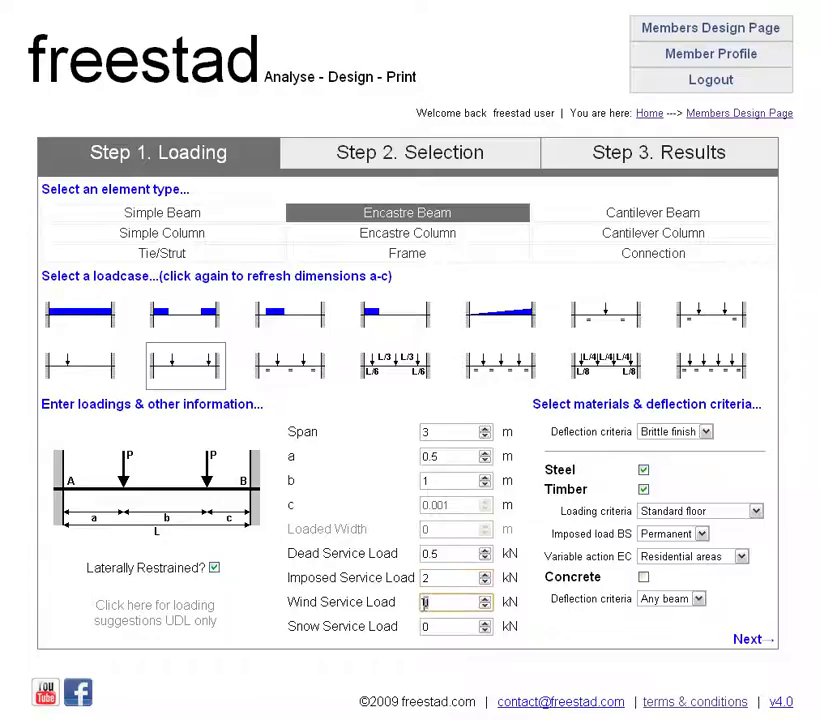
type("1")
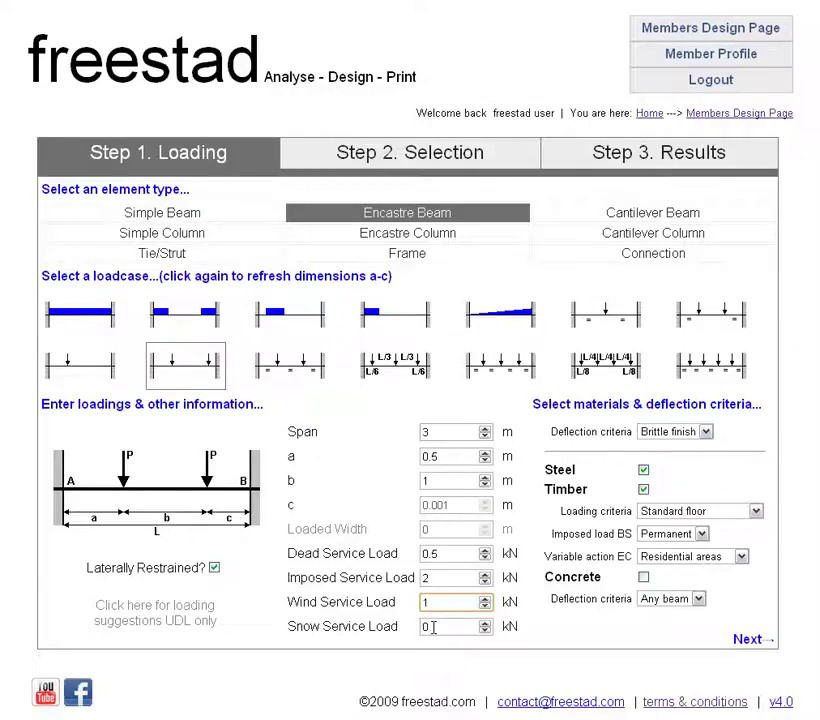
key("Tab")
type("0.75")
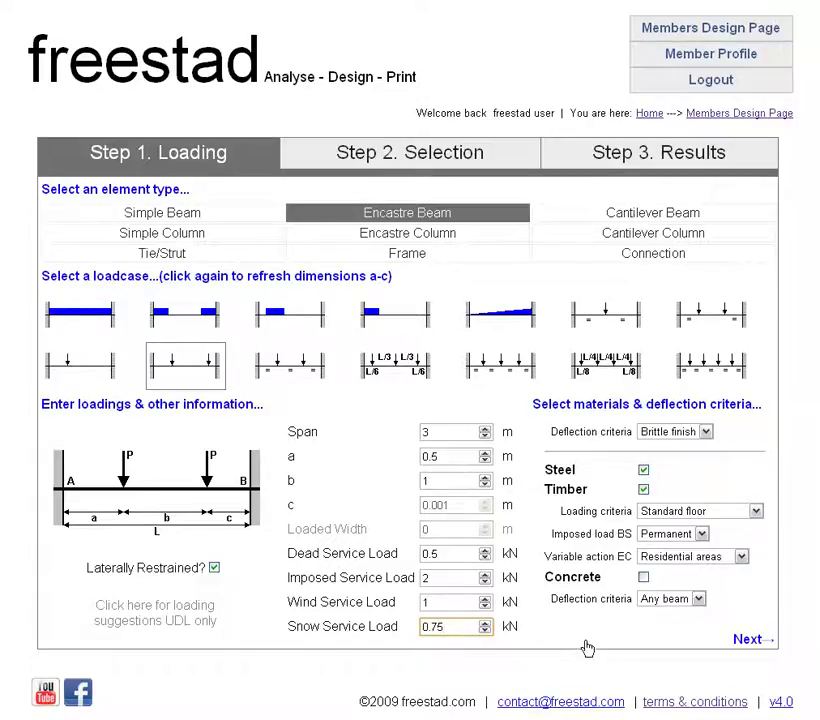
left_click(706, 433)
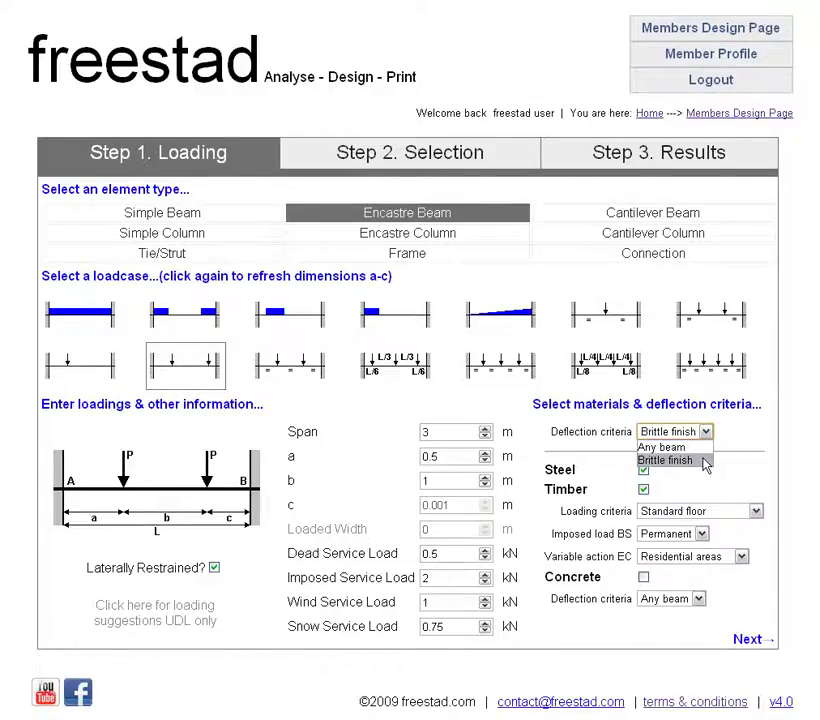
Set the deflection criterion to Any beam, leaving both Steel and Timber ticked
left_click(698, 449)
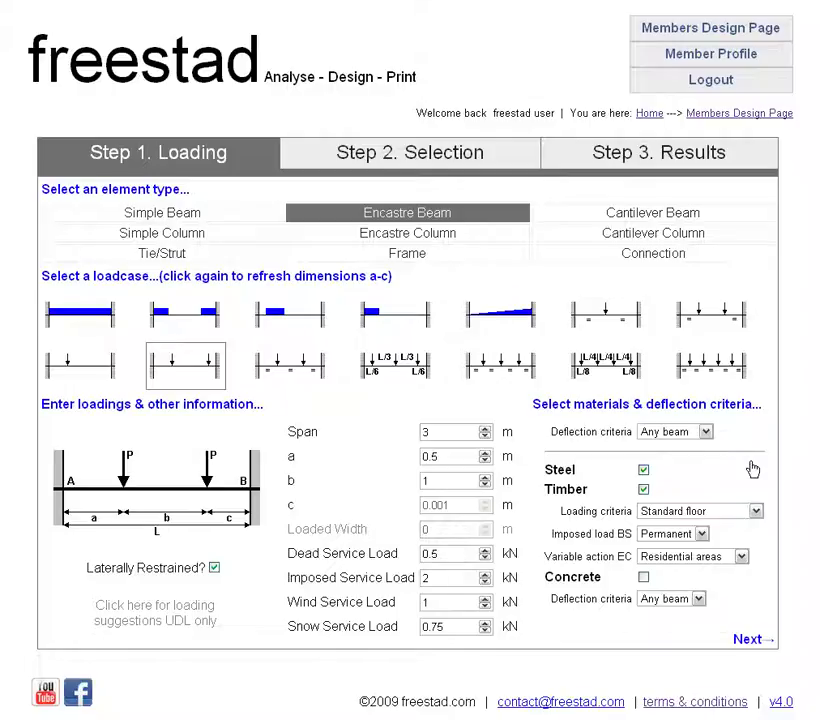
left_click(644, 490)
left_click(644, 490)
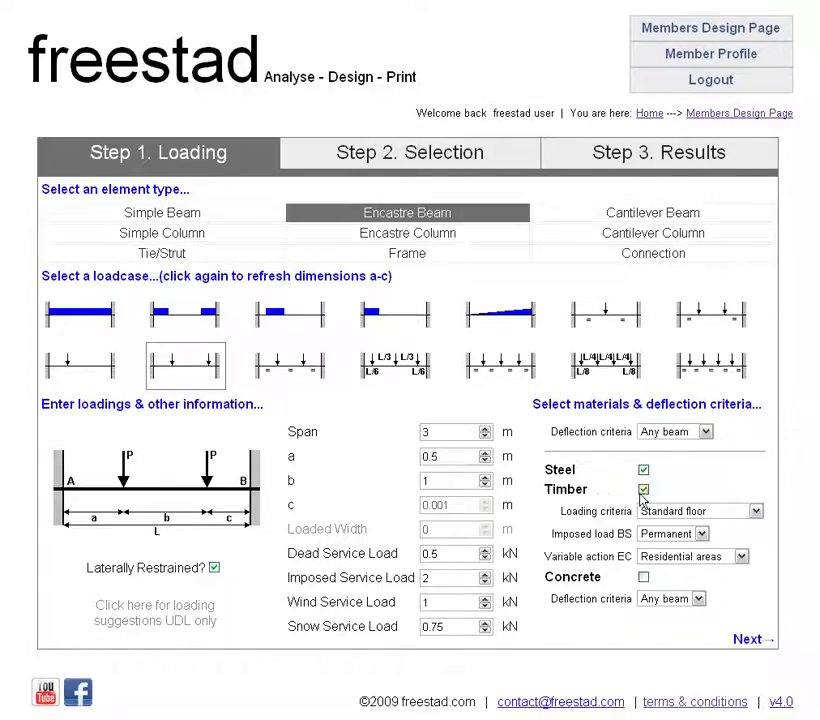
left_click(643, 491)
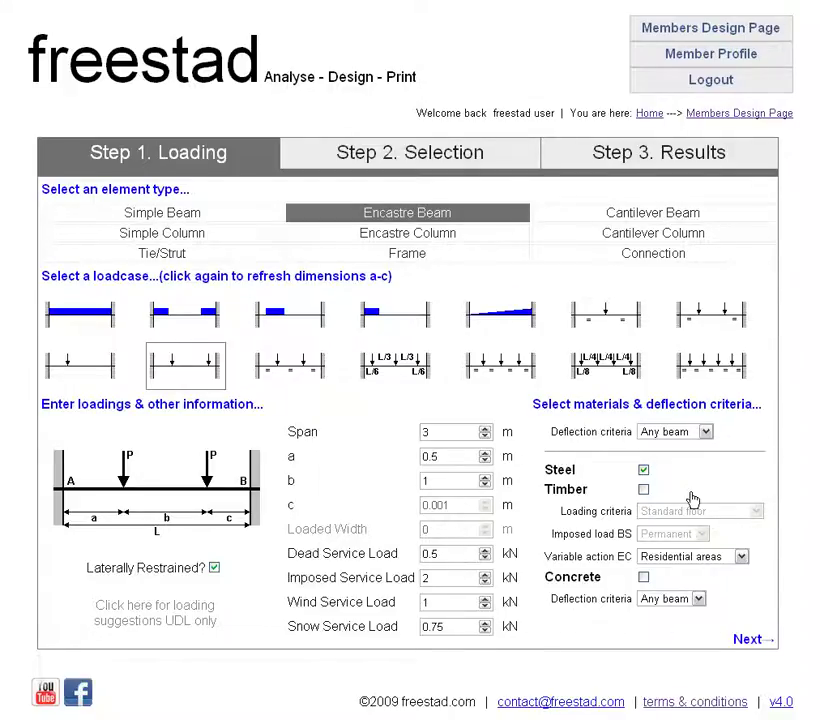
left_click(644, 490)
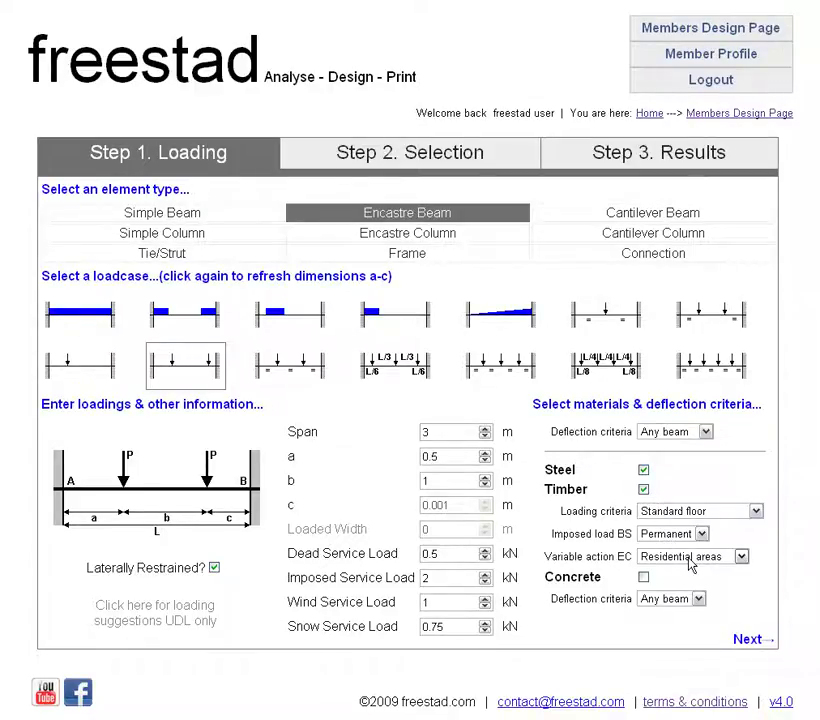
left_click(755, 511)
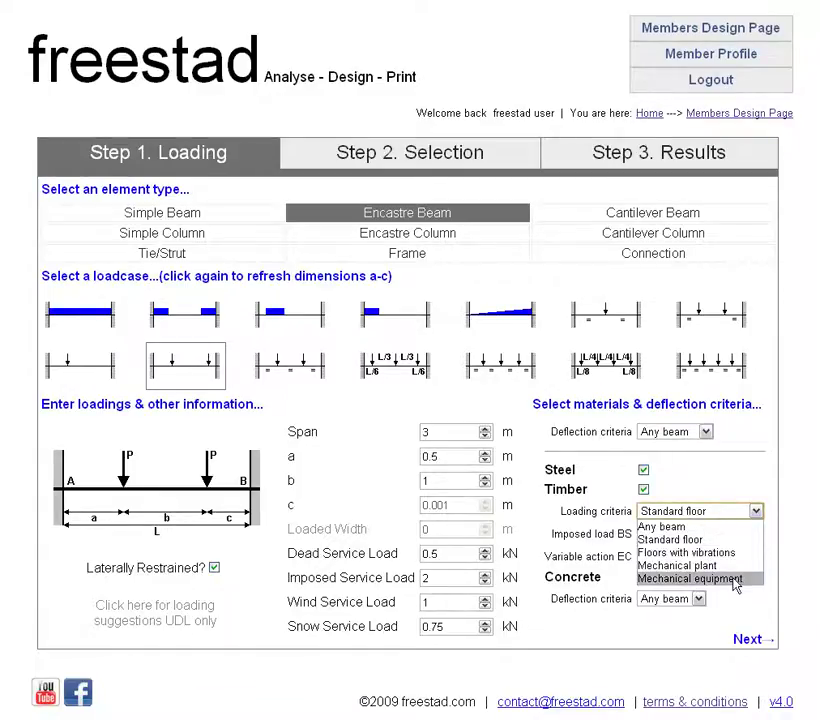
left_click(718, 541)
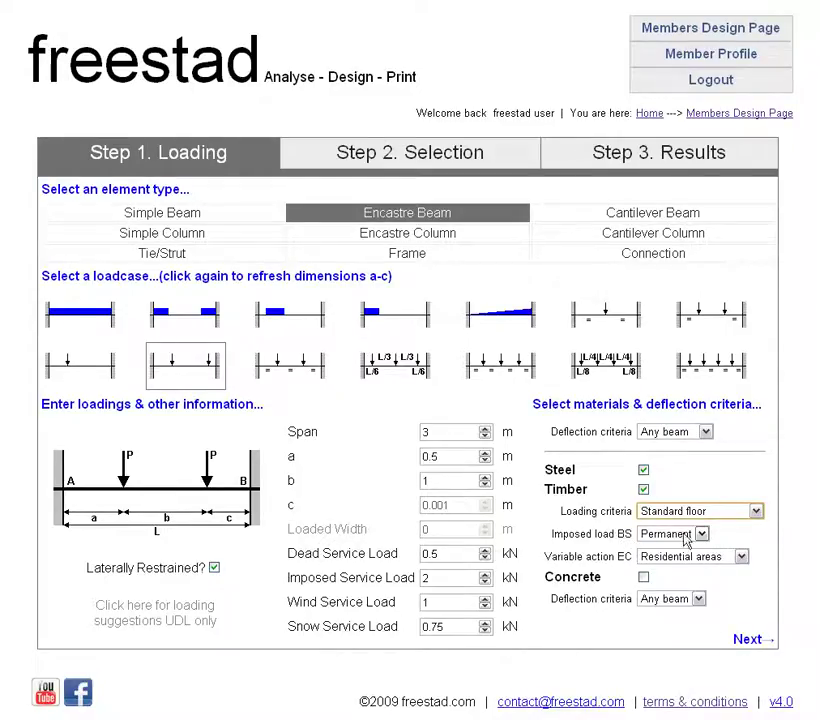
left_click(702, 535)
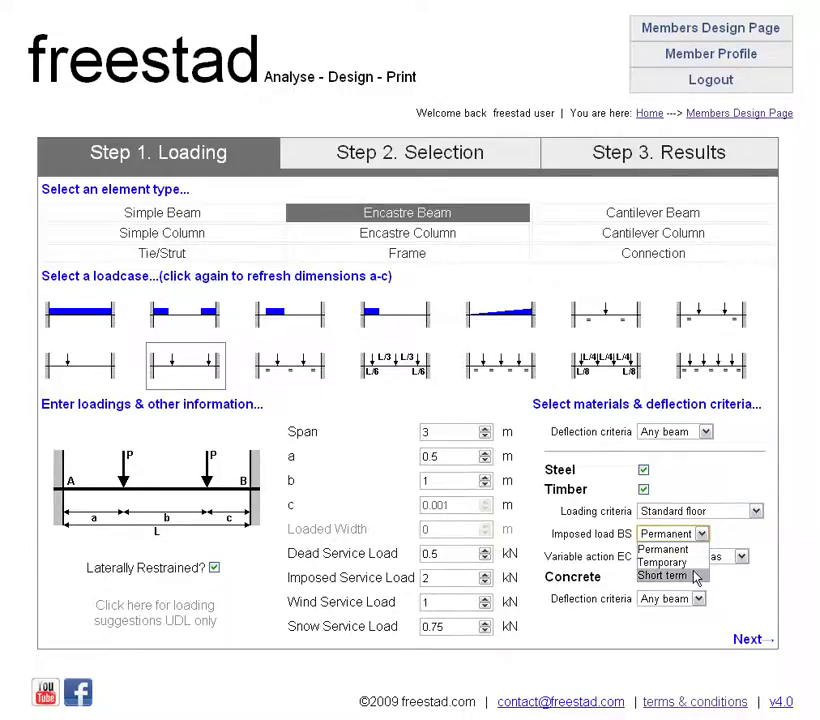
left_click(708, 549)
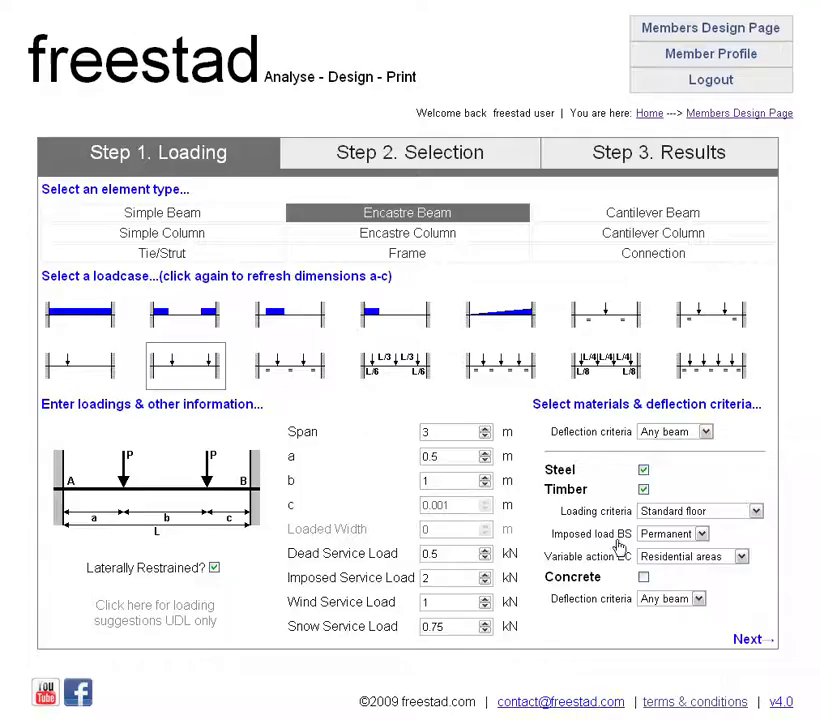
left_click(740, 557)
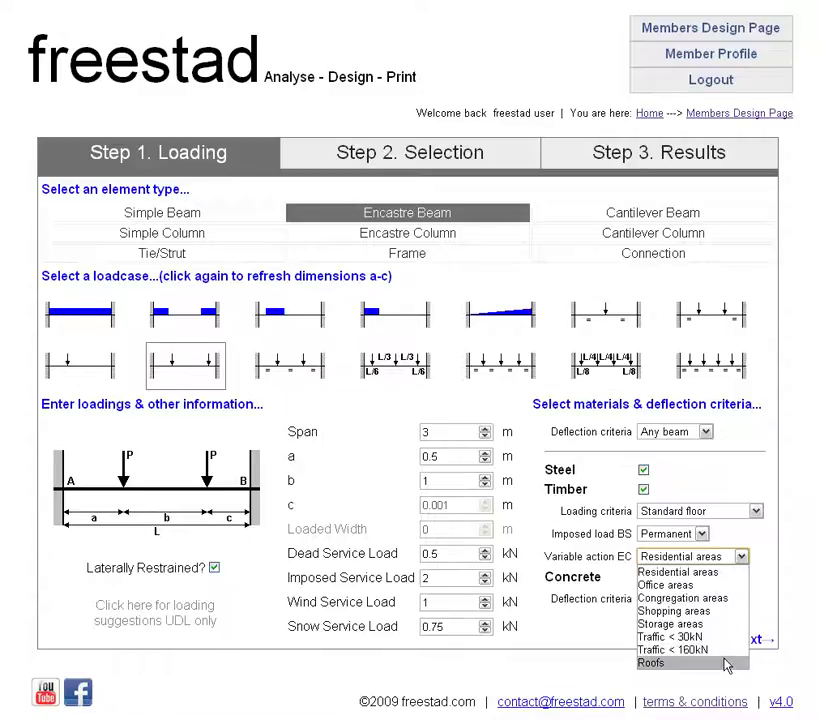
left_click(728, 576)
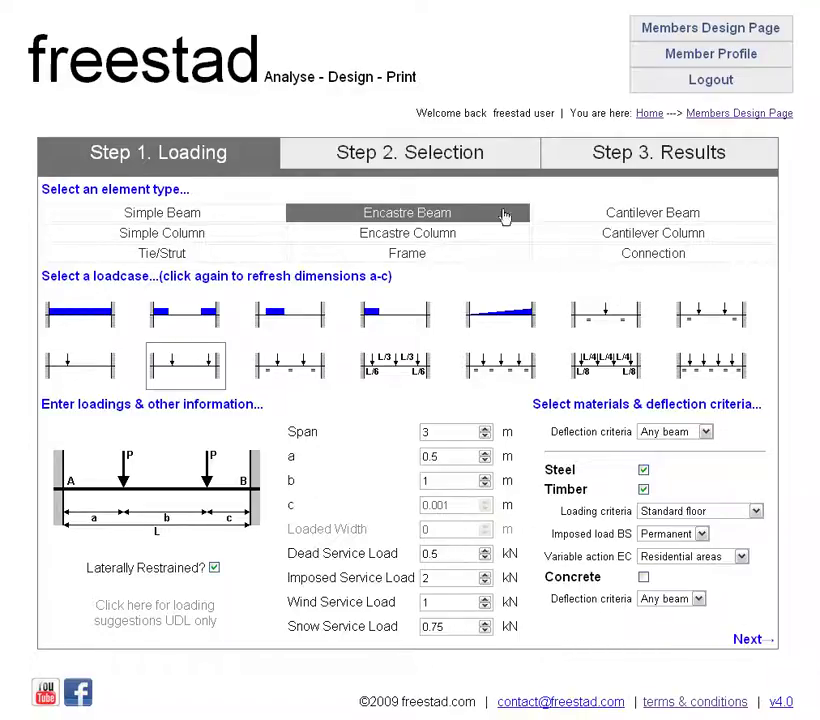
Go to Step 2 Selection and exclude timber, leaving only steel sections listed
left_click(396, 168)
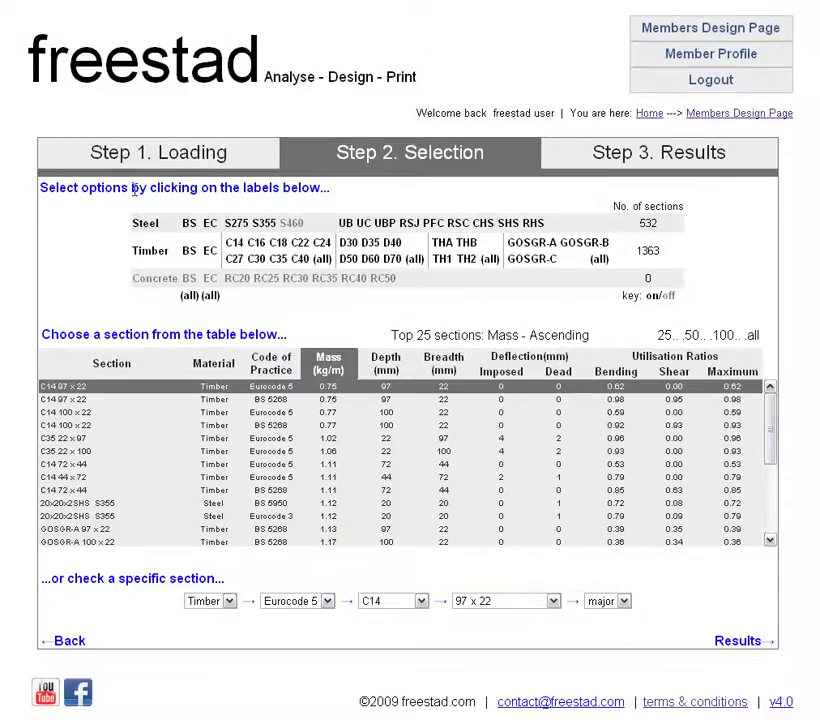
left_click(163, 250)
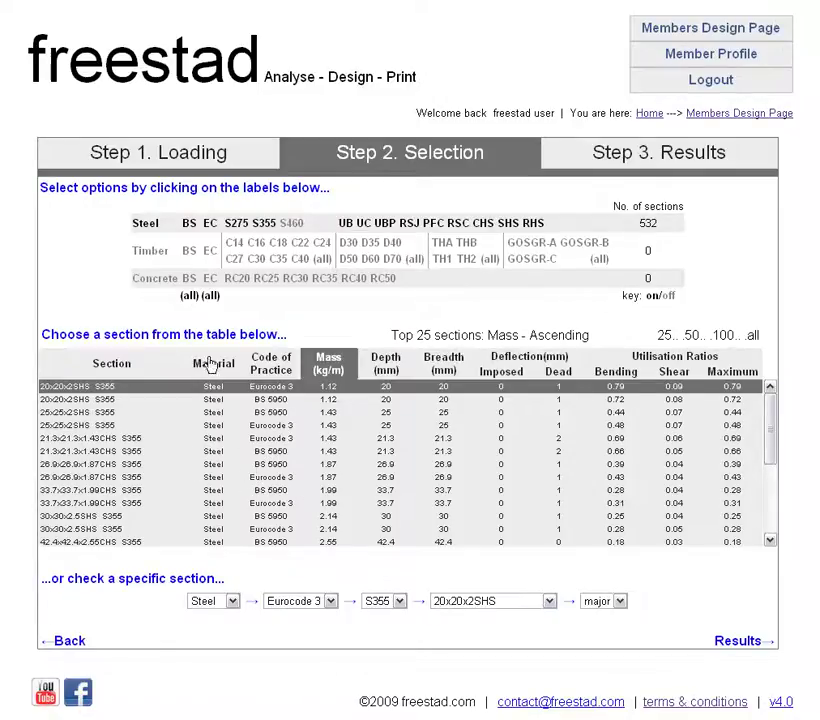
Turn timber sections back on and steel sections off in the results table
left_click(165, 258)
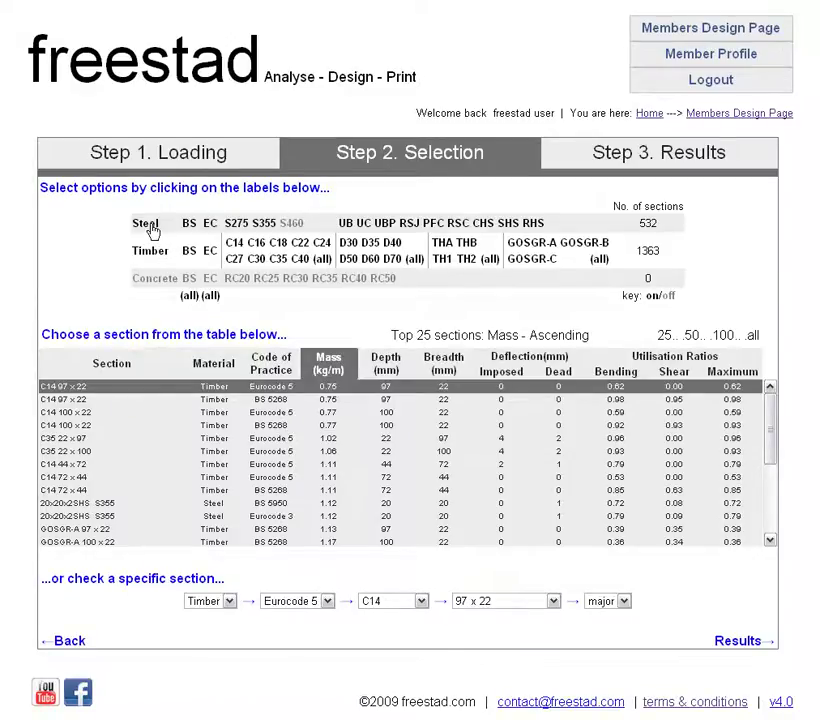
left_click(153, 225)
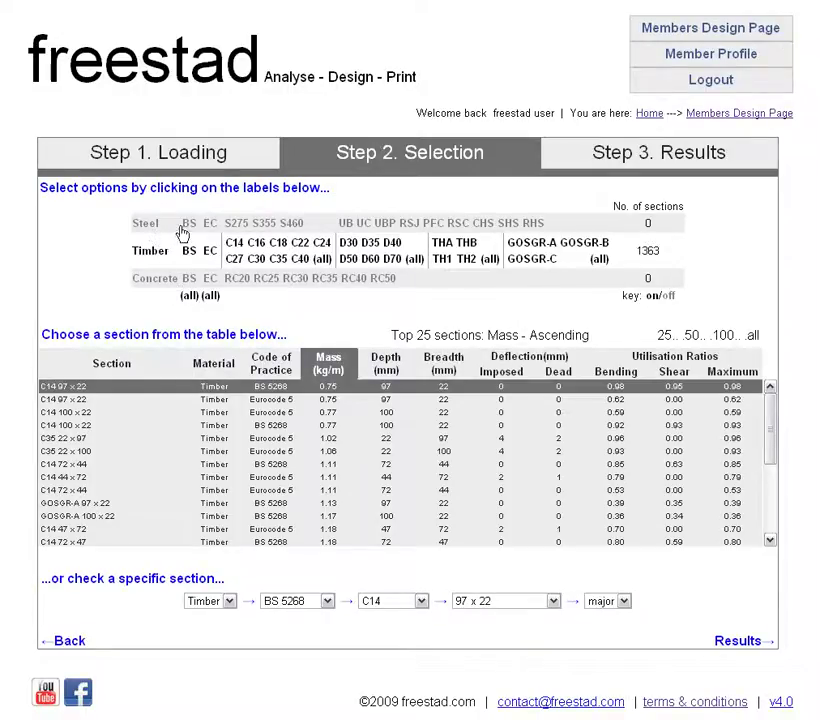
left_click(146, 224)
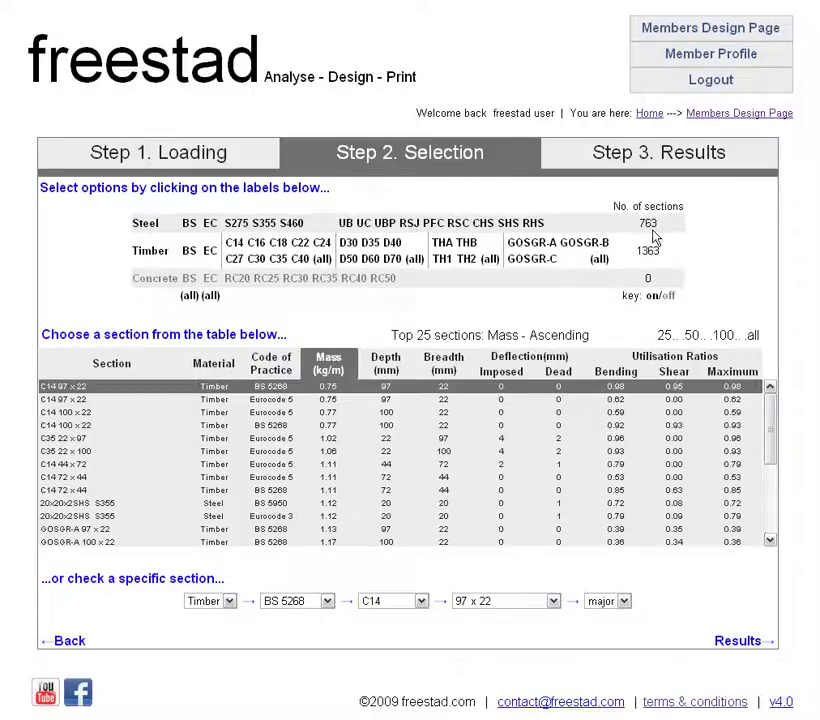
left_click_drag(772, 423, 772, 499)
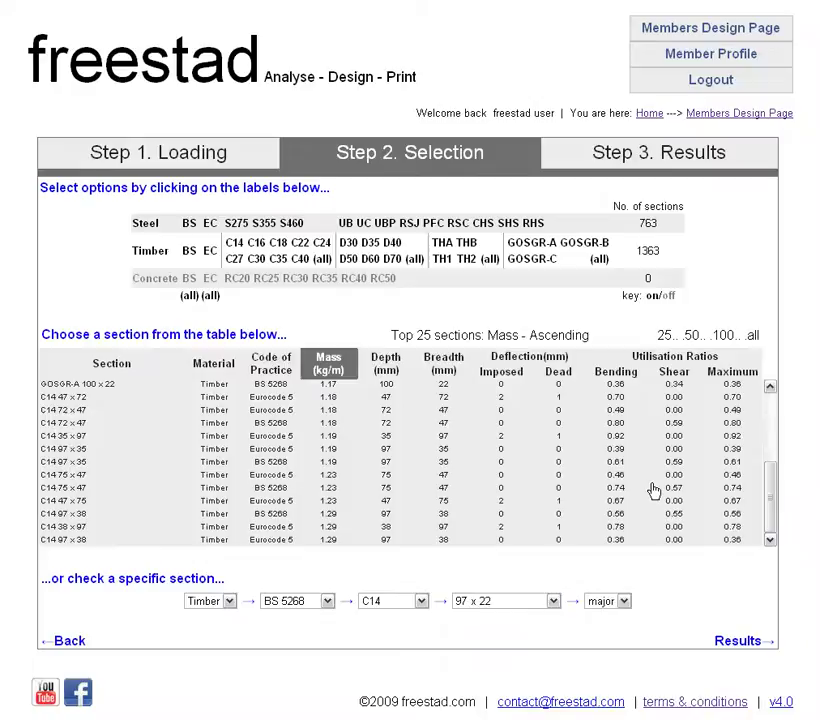
left_click(652, 488)
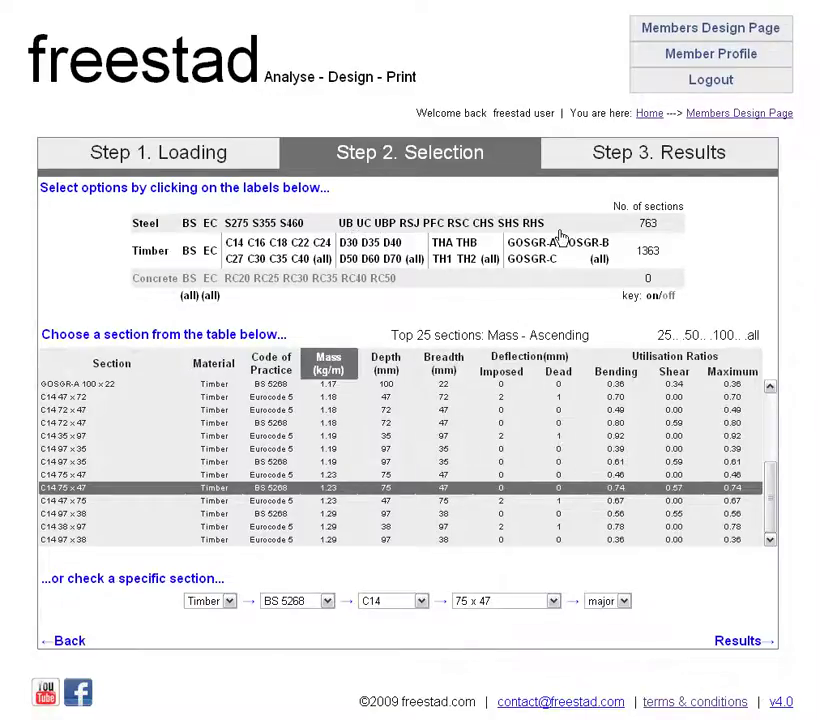
left_click(152, 224)
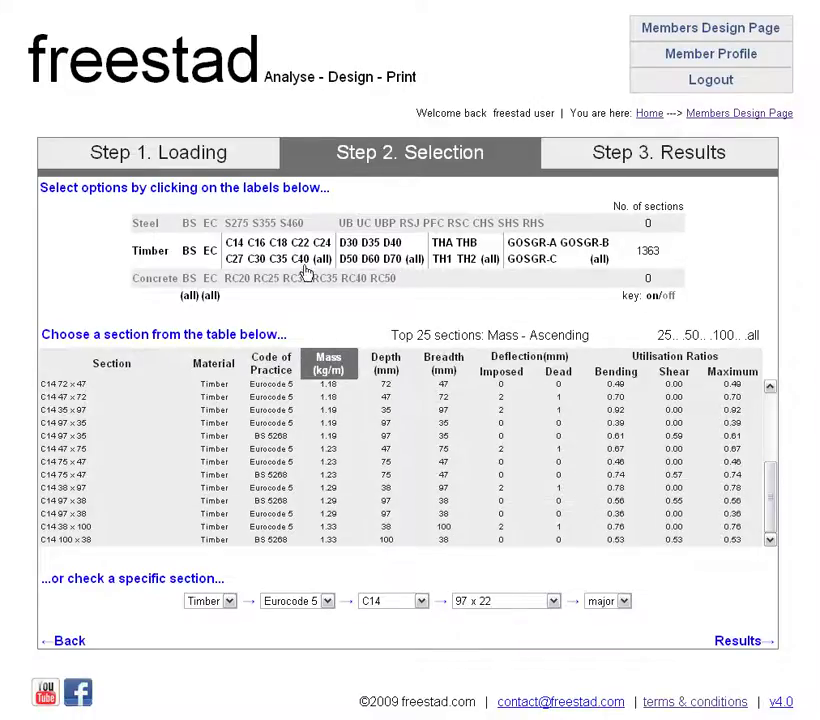
Exclude BS 5268 timber, all C-class, TH and GOSGR grades, plus D70 and D60
left_click(189, 251)
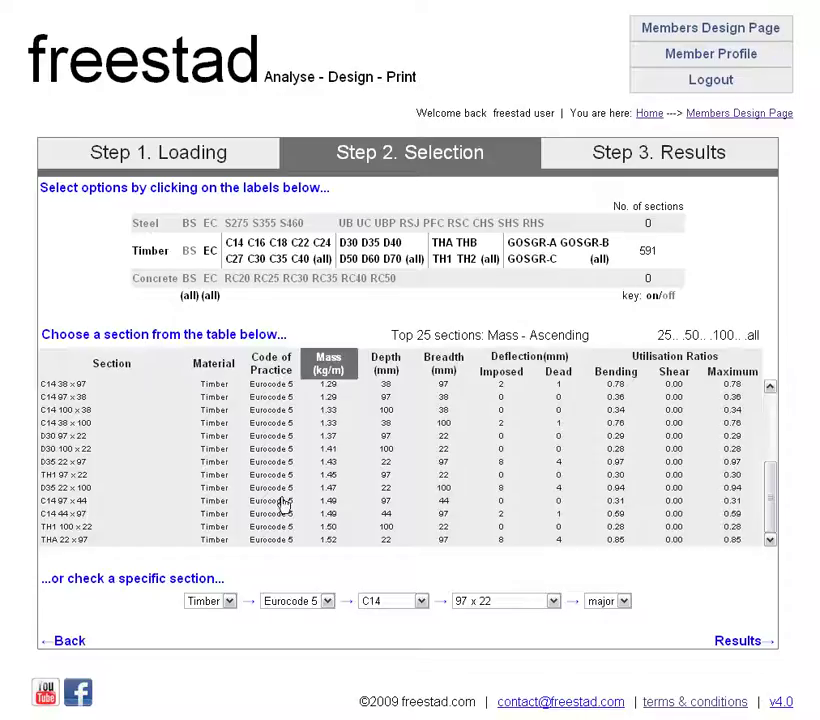
left_click_drag(773, 526, 777, 420)
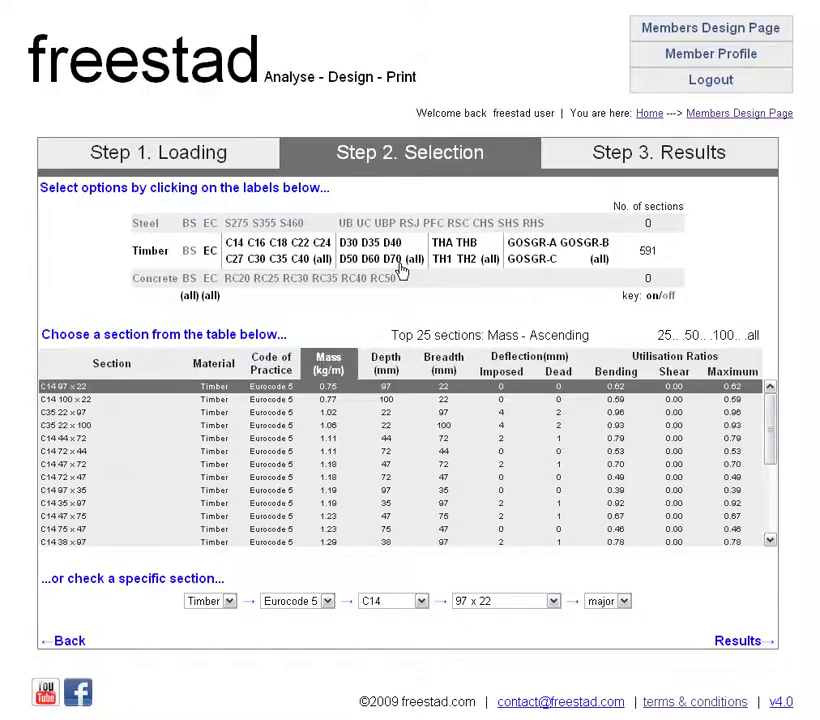
left_click(321, 259)
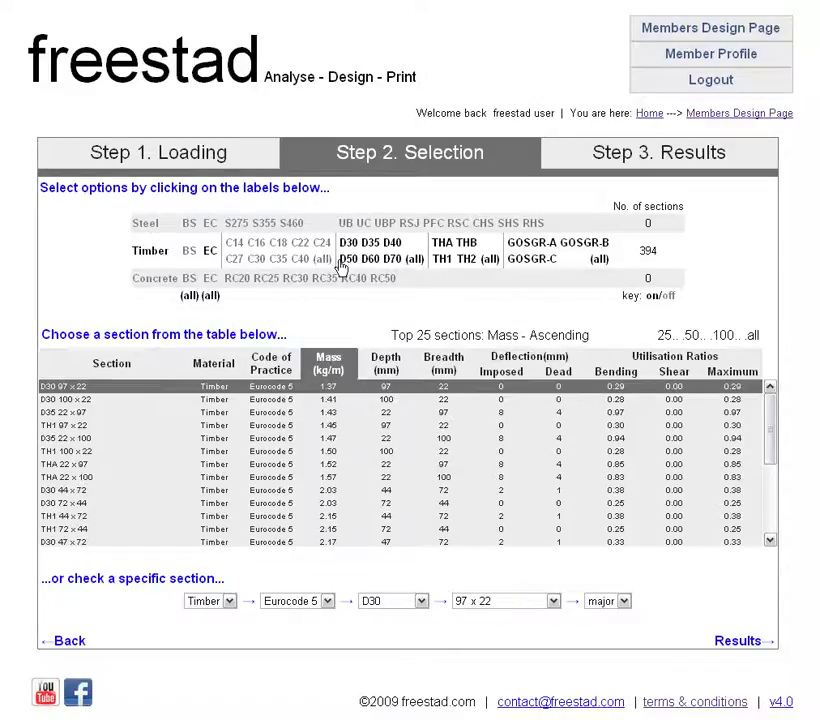
left_click(496, 259)
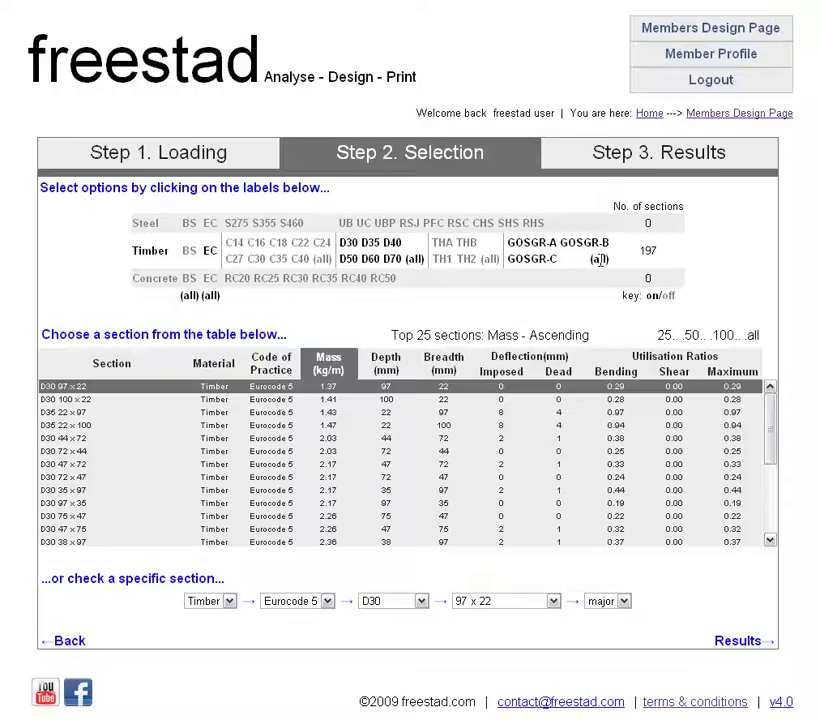
left_click(600, 261)
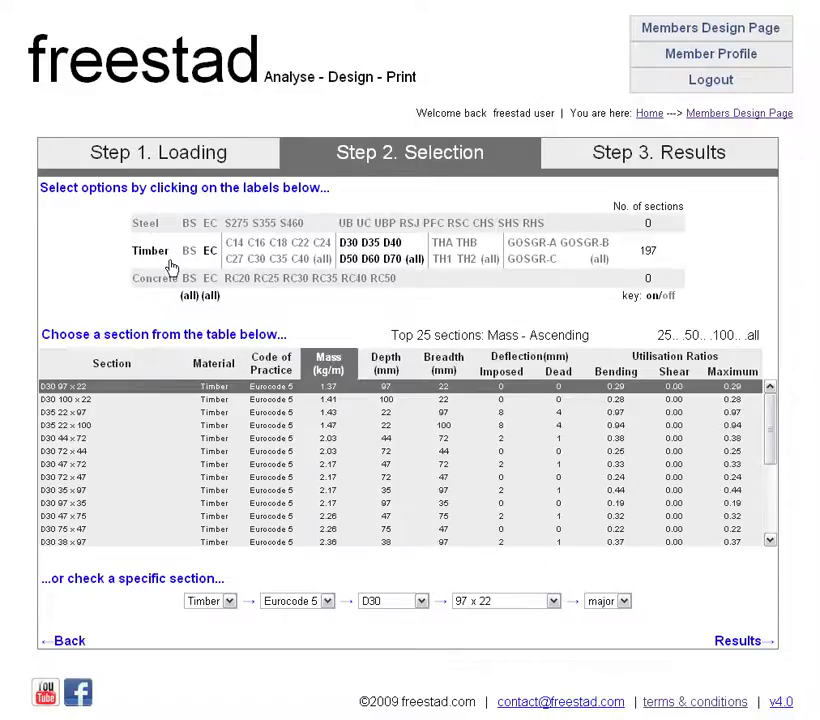
left_click(371, 260)
left_click(356, 258)
Drop the D50 grade and sort the timber sections by depth, shallowest first
left_click(352, 260)
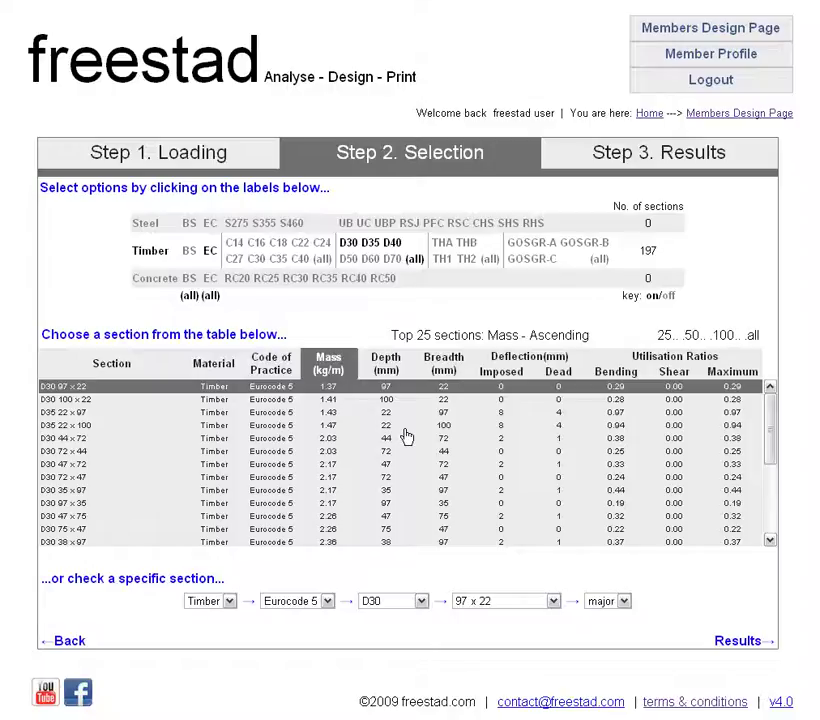
left_click(83, 442)
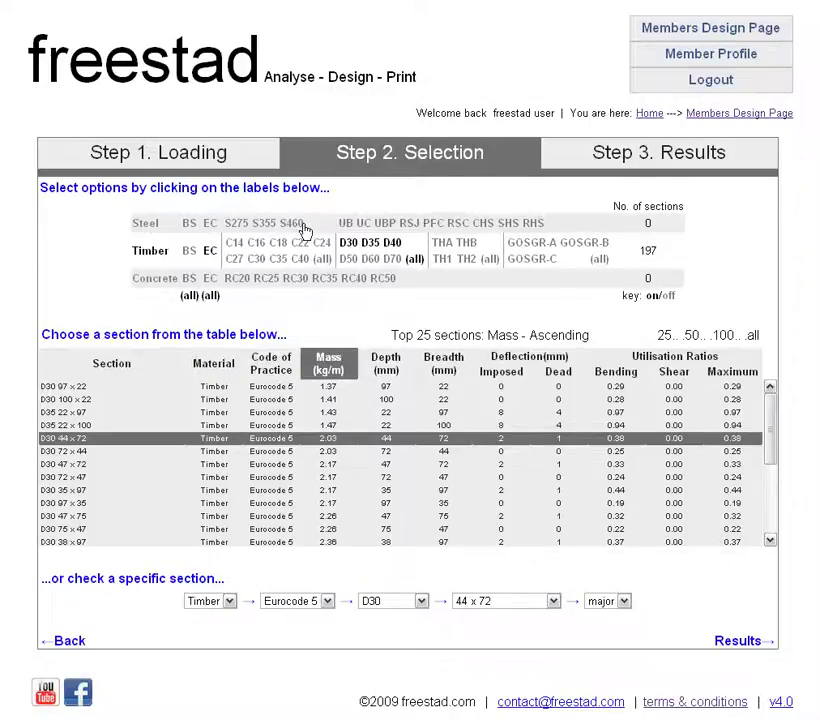
left_click(387, 366)
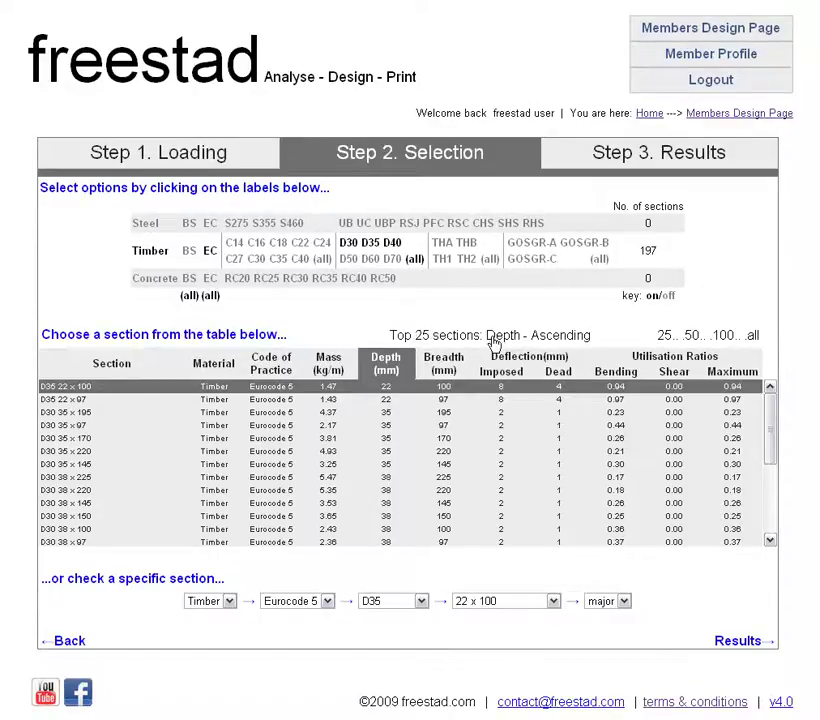
Show all sections instead of the top 25, keeping the depth sort ascending
left_click(694, 342)
left_click_drag(771, 412, 771, 362)
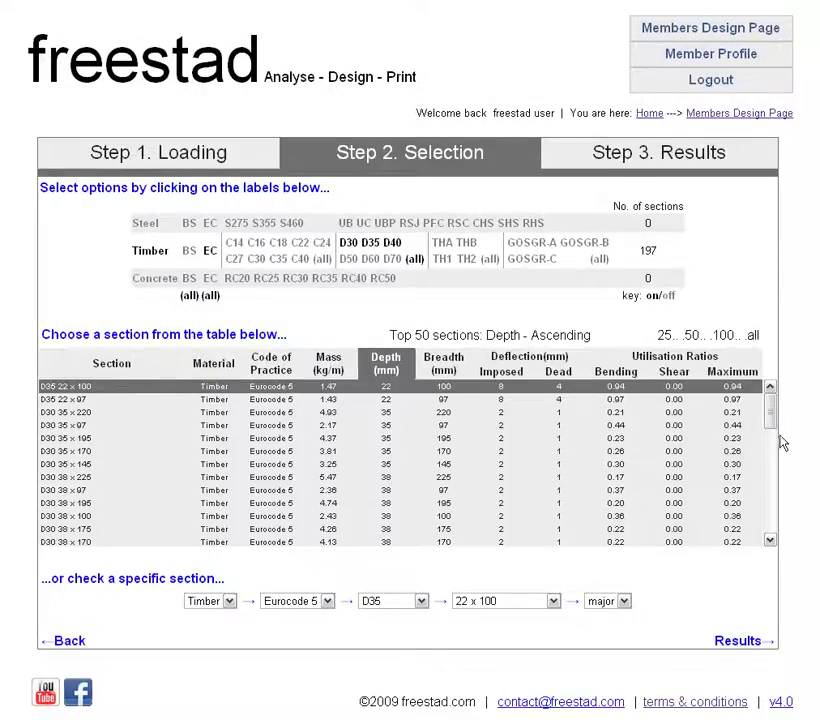
mouse_move(777, 428)
left_mouse_down()
mouse_move(777, 533)
mouse_move(772, 406)
left_mouse_up()
left_click(753, 337)
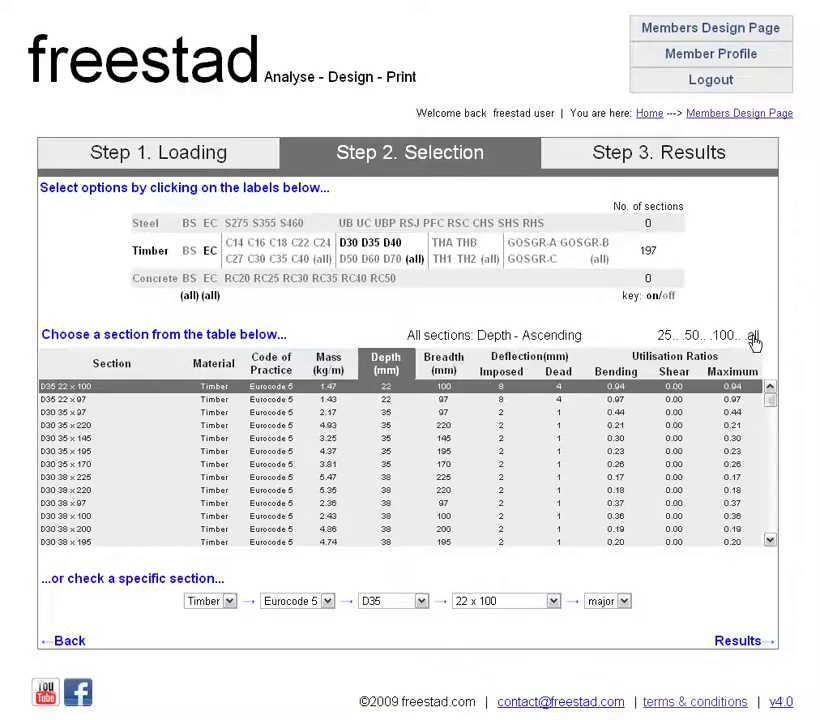
left_click(446, 374)
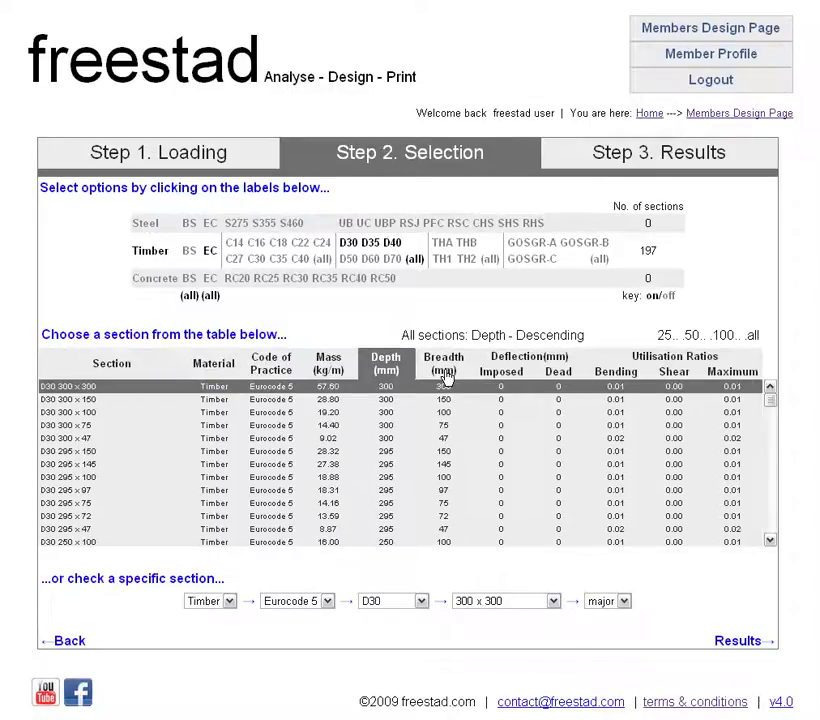
left_click(389, 370)
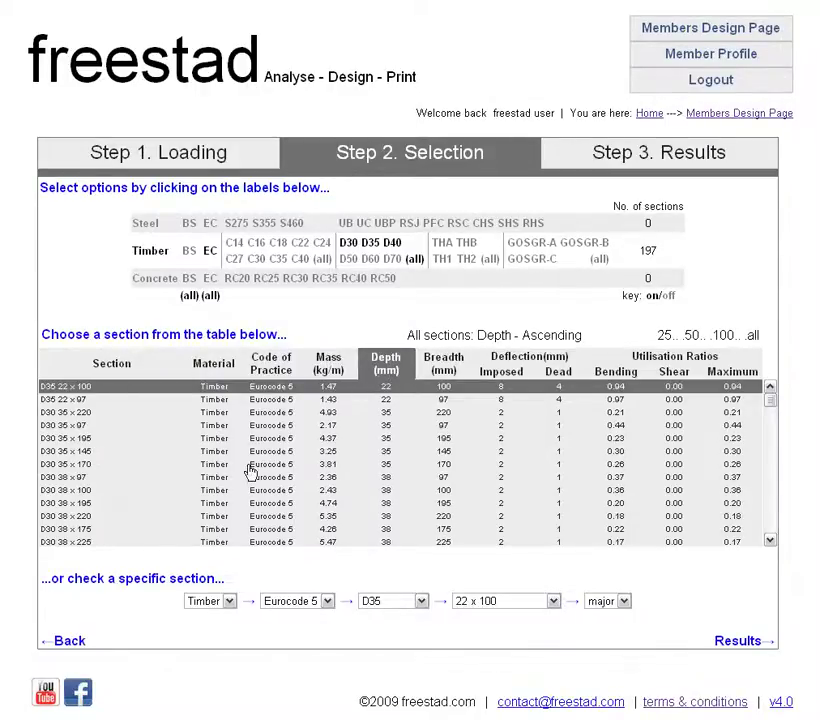
Select the D30 60x220 timber section for the specific check
left_click(590, 465)
scroll(770, 404, "down", 10)
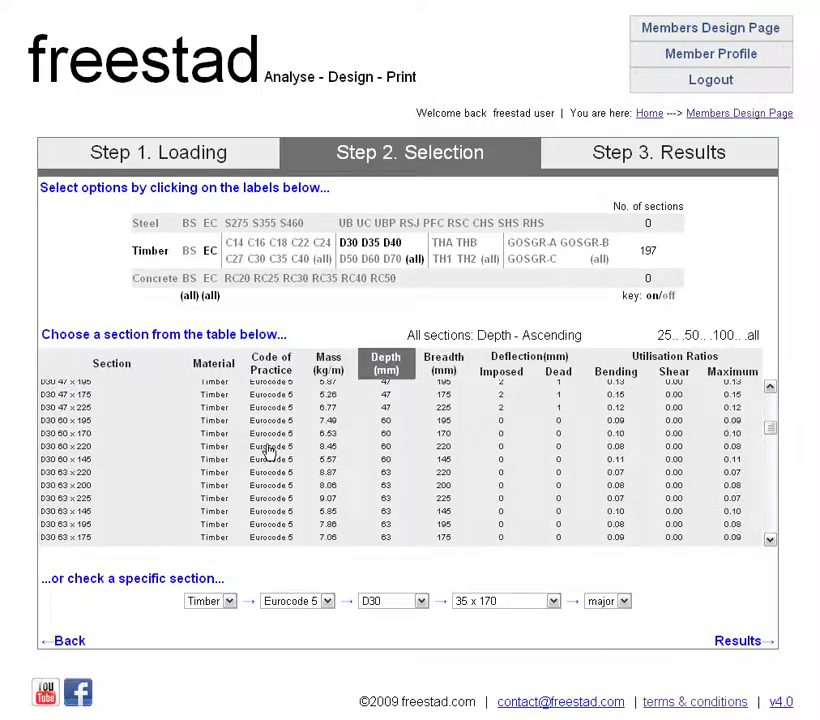
left_click(268, 448)
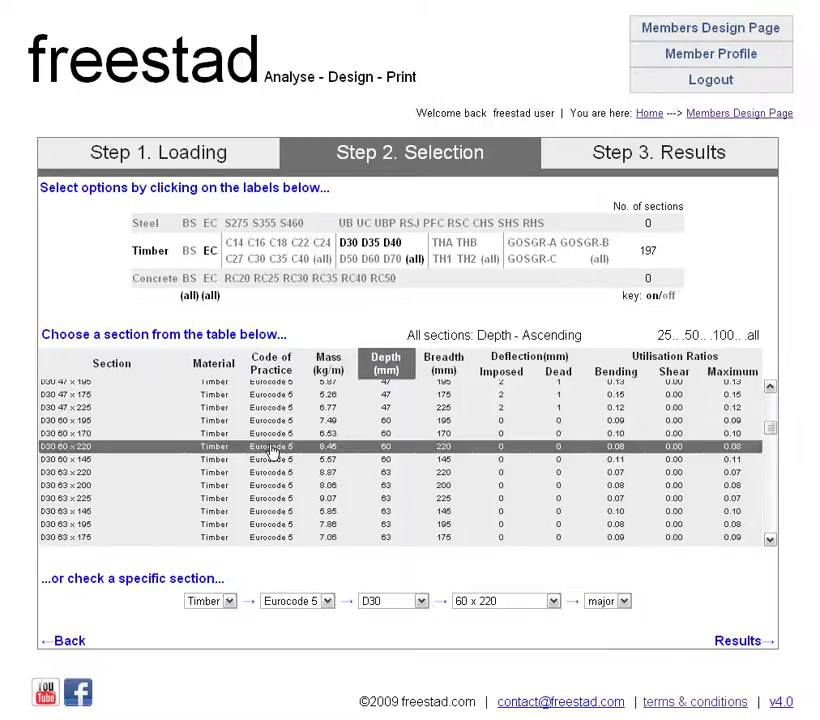
Set the specific section material to Steel and the design code to Eurocode 3
left_click(229, 601)
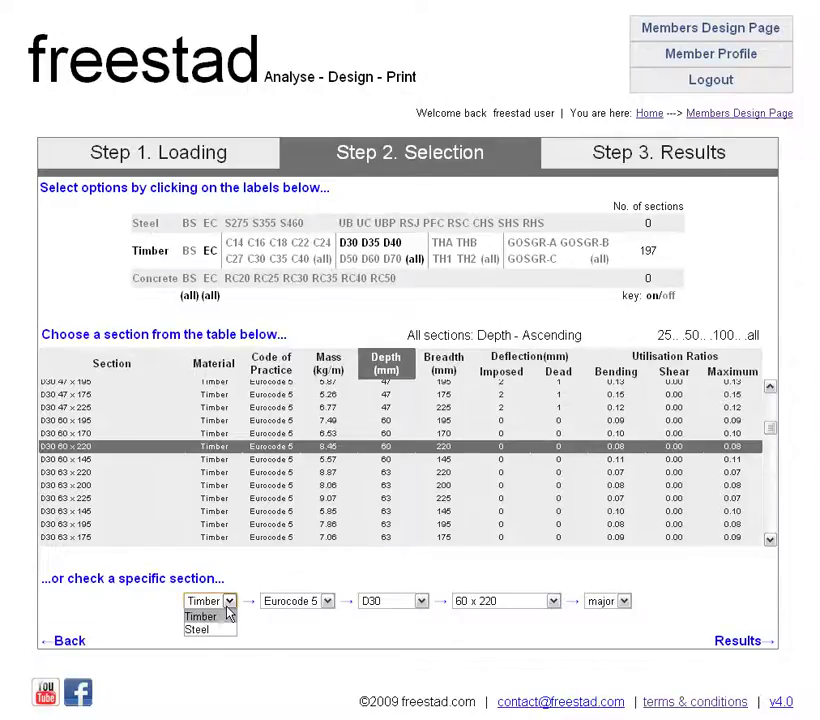
left_click(229, 602)
left_click(229, 603)
left_click(215, 630)
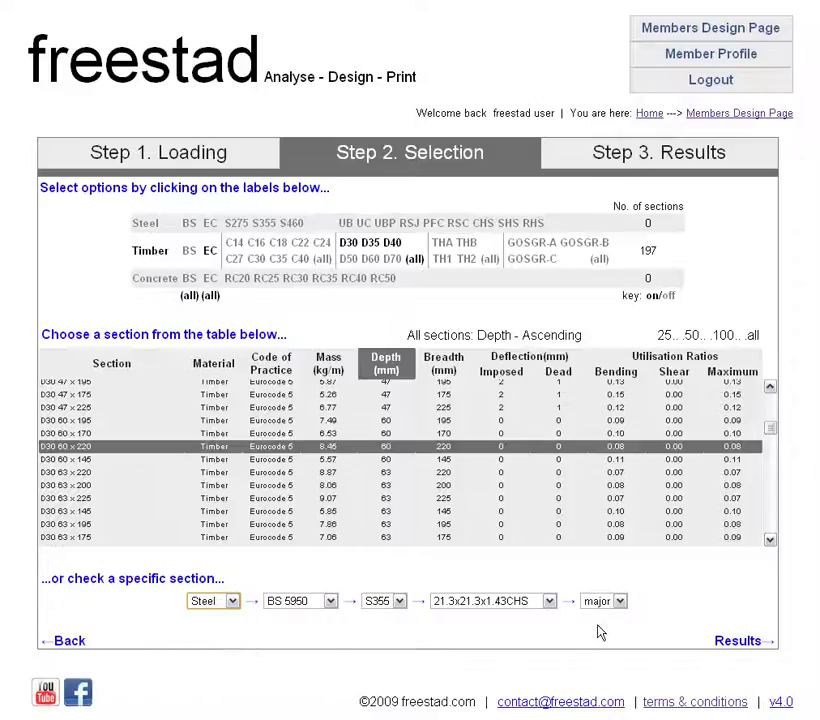
left_click(330, 603)
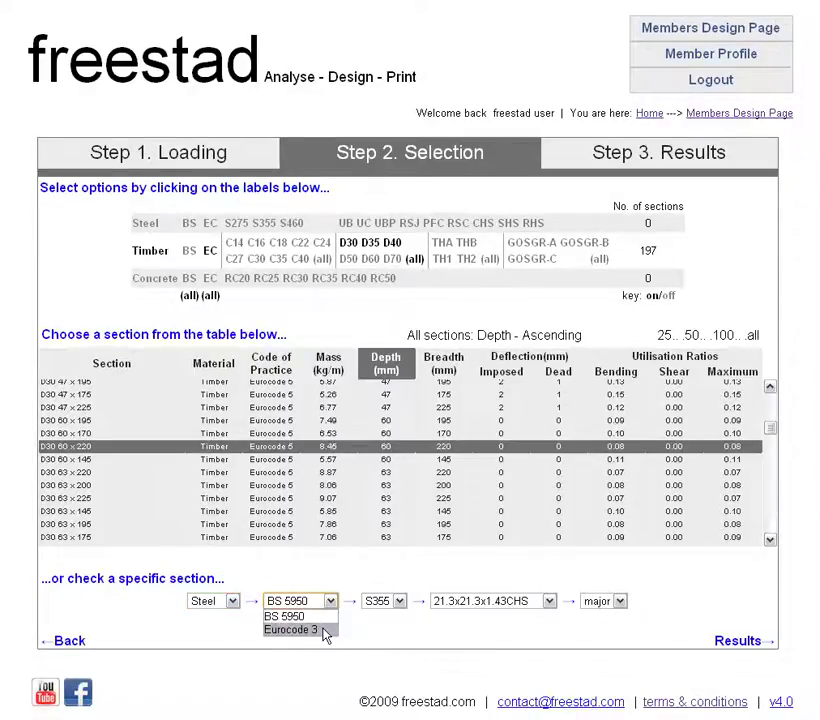
left_click(324, 630)
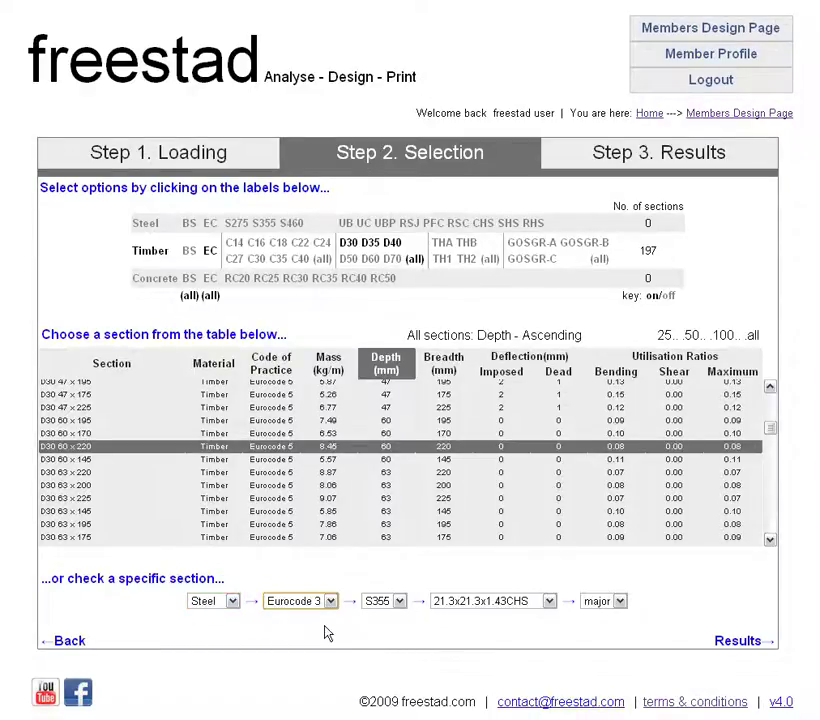
Choose grade S275, section 125x65x15PFC, bending about the major axis
left_click(400, 603)
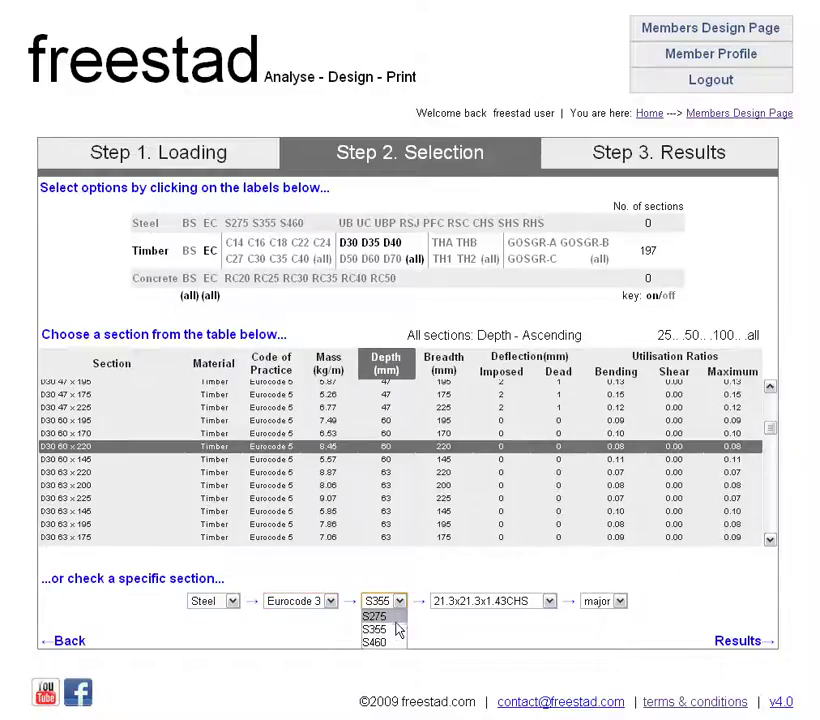
left_click(396, 618)
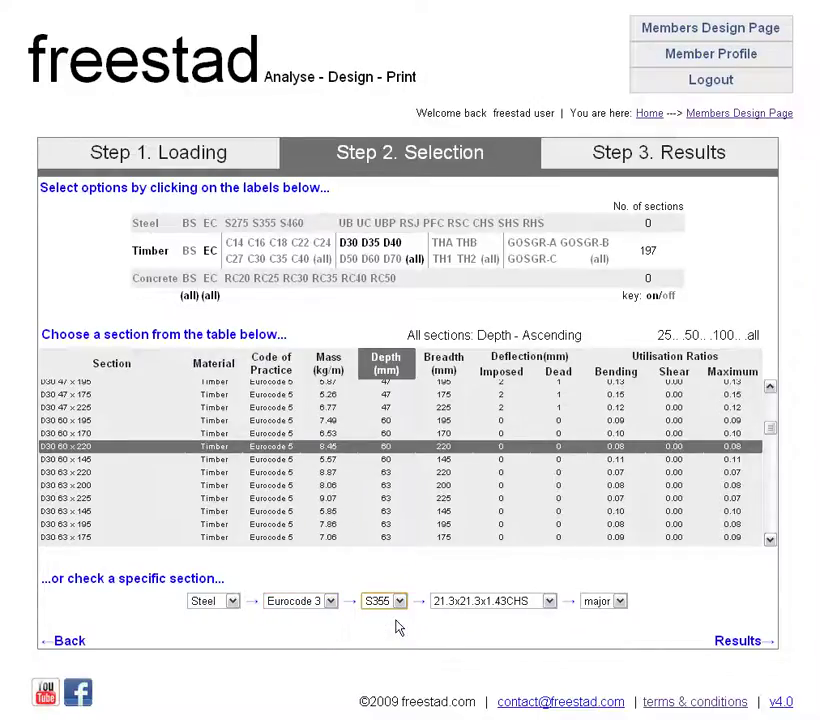
left_click(544, 601)
mouse_move(547, 628)
left_mouse_down()
mouse_move(546, 706)
mouse_move(546, 632)
left_mouse_up()
left_click(522, 631)
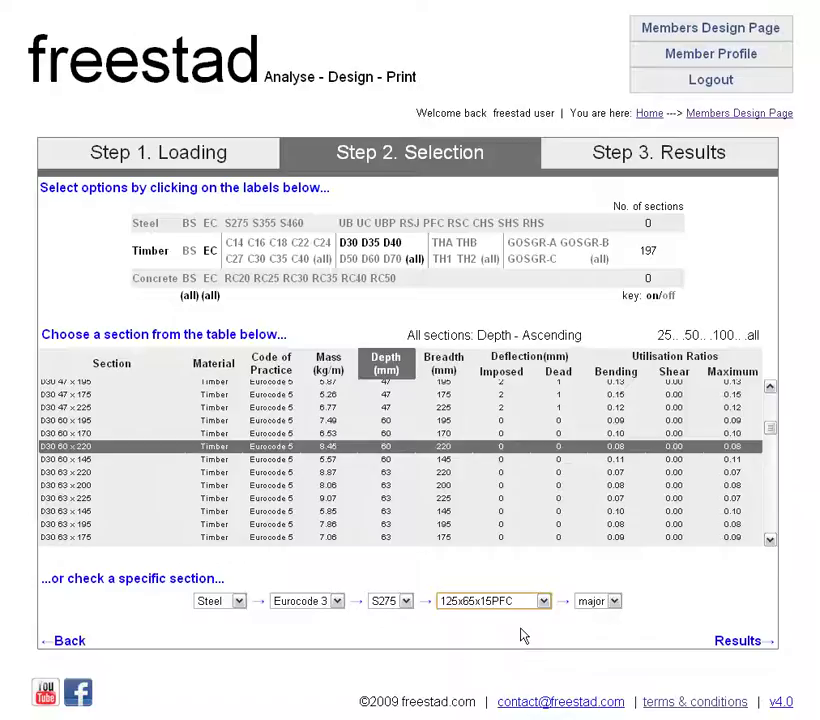
left_click(616, 602)
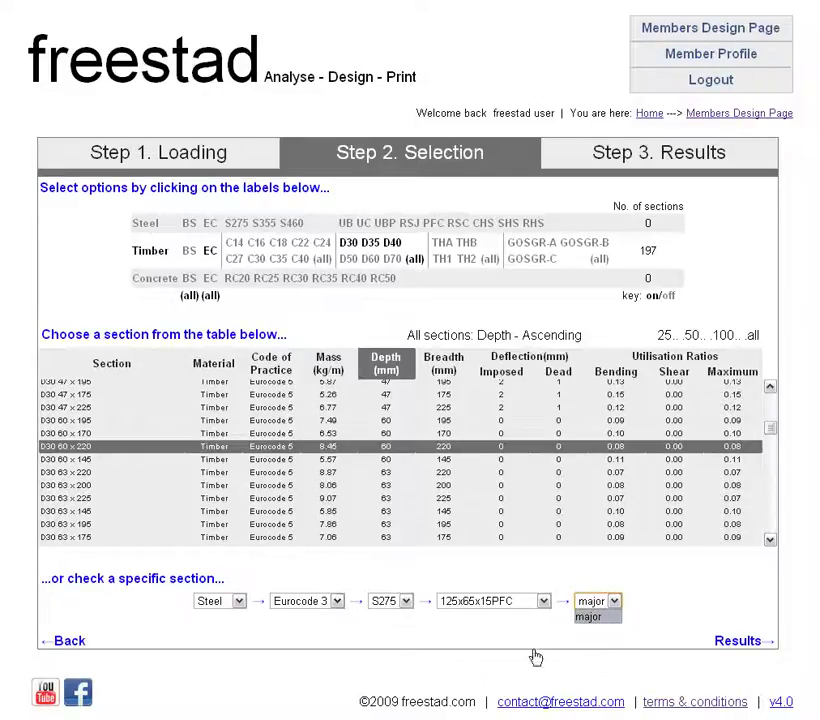
left_click(655, 626)
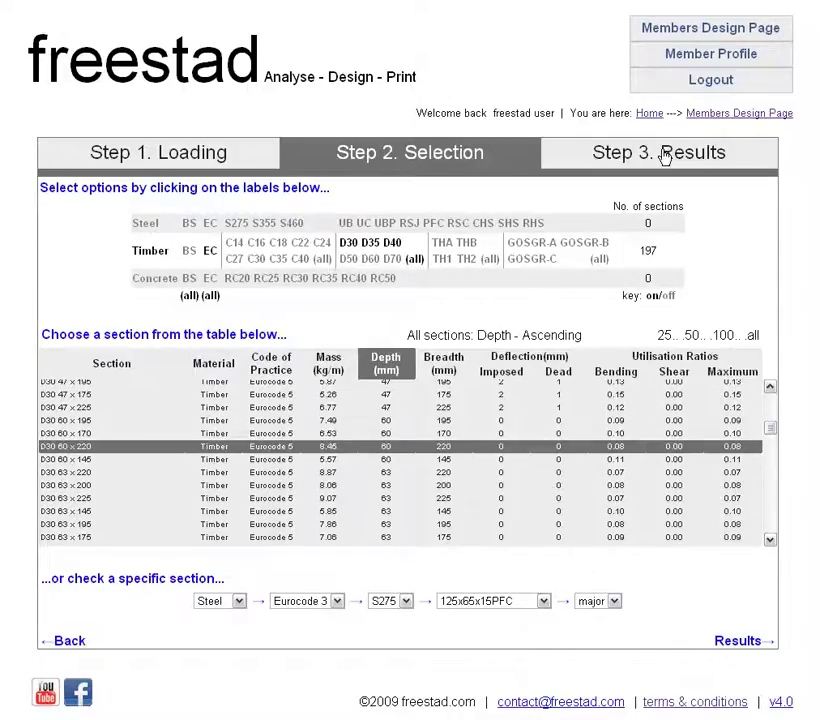
Pick the Timber, Eurocode 5, D35 22 x 100 row at the top of the section table
left_click(272, 421)
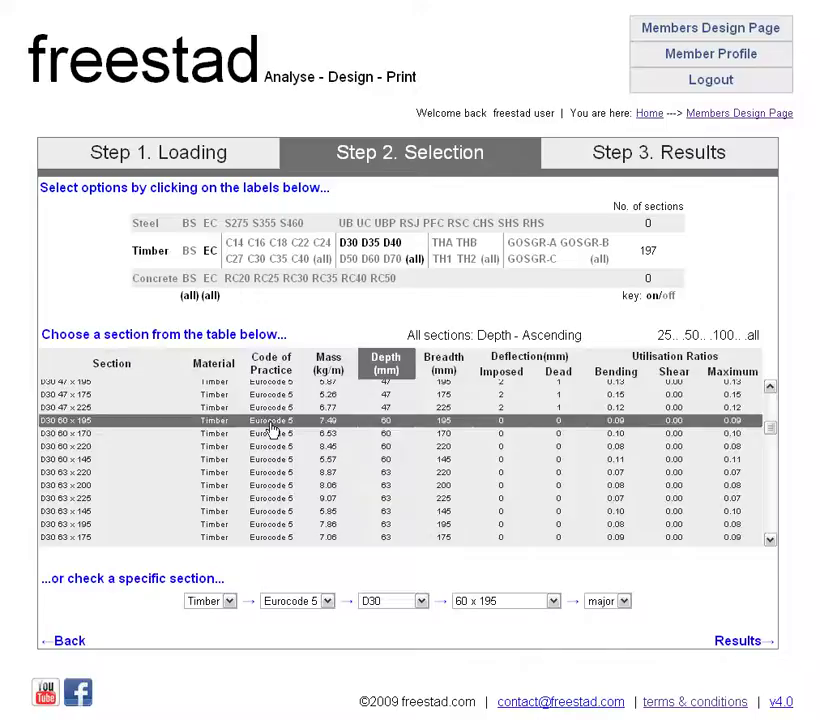
scroll(272, 427, "up", 5)
left_click_drag(771, 424, 772, 405)
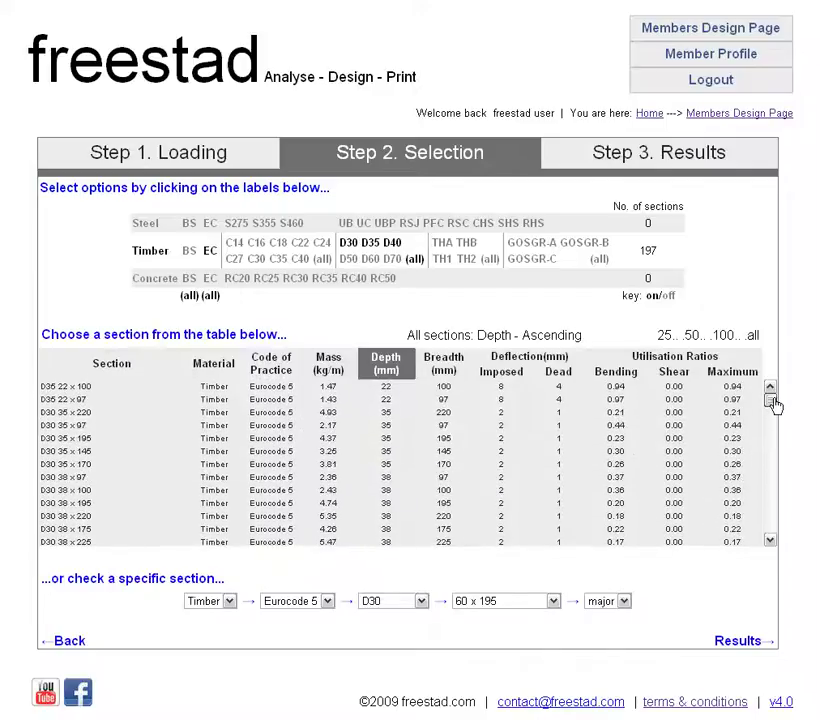
left_click(237, 440)
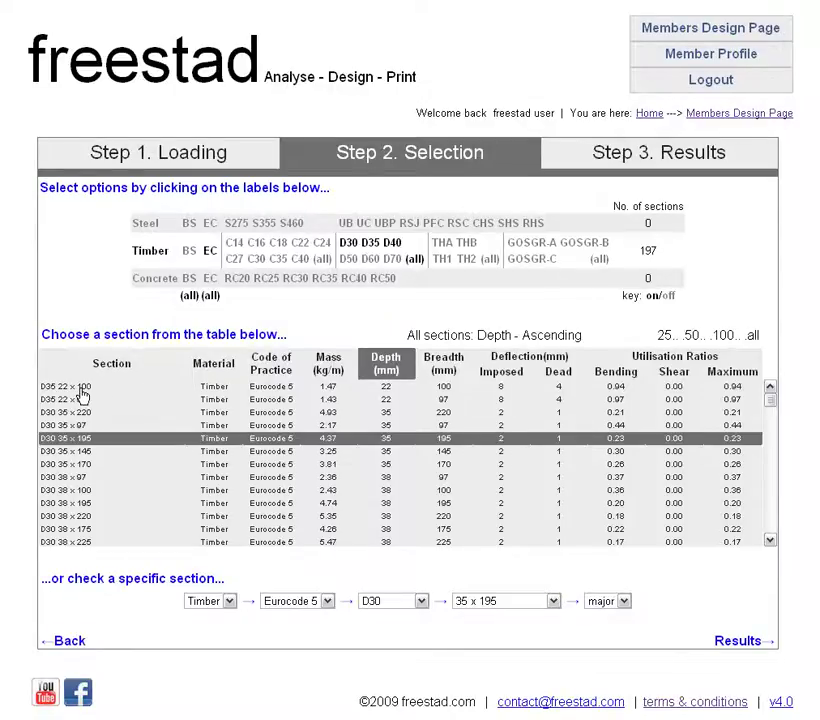
left_click(84, 388)
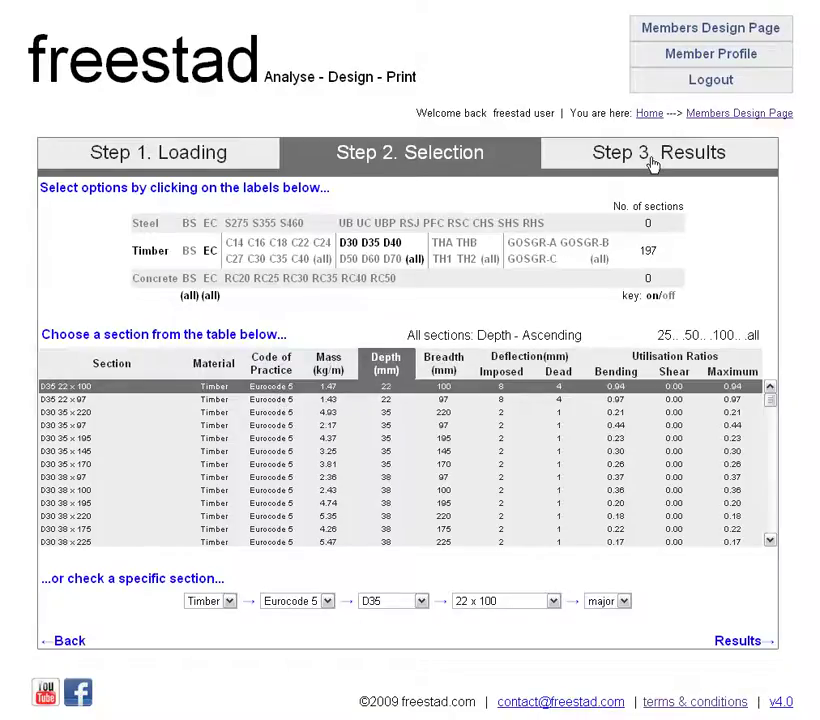
Show the D35 22 x 100 results and step through the project, element, calculations-by and reviewed-by fields
left_click(738, 643)
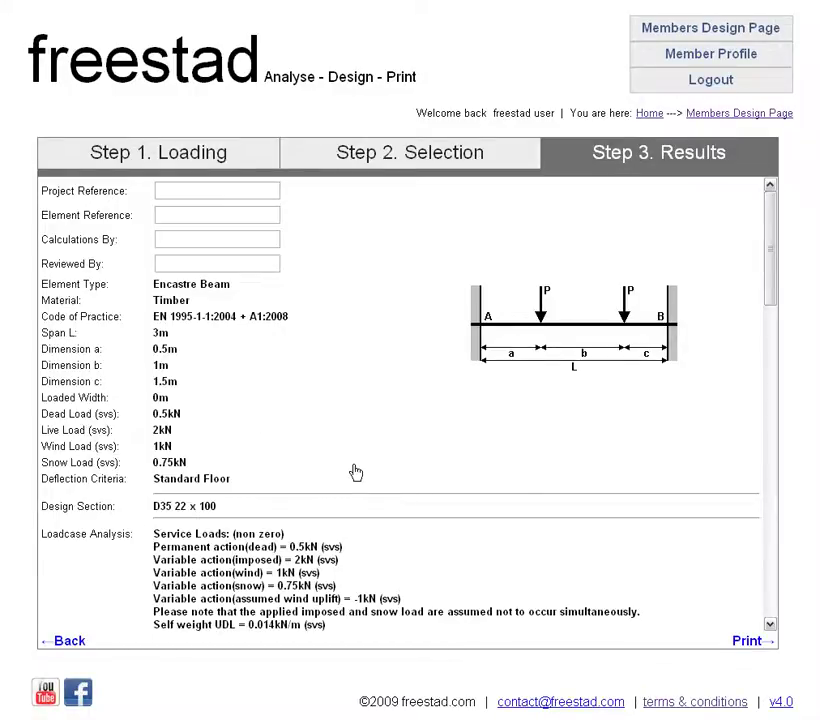
left_click(168, 190)
left_click(169, 215)
left_click(172, 237)
left_click(176, 263)
Scroll down to the 0.94 maximum utilisation check, then back to the top
left_click(768, 295)
left_click_drag(768, 295, 764, 325)
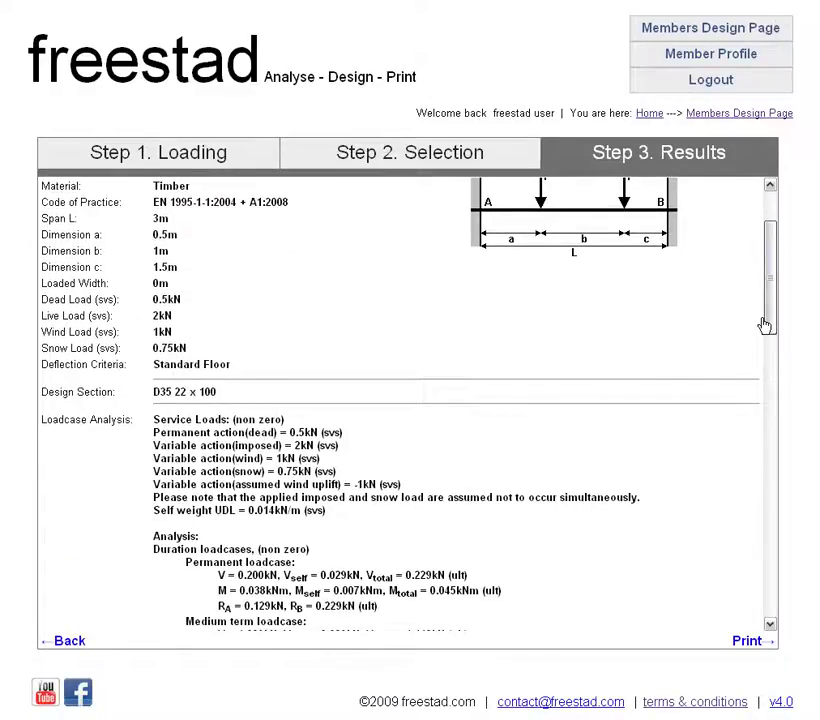
left_click_drag(764, 325, 757, 612)
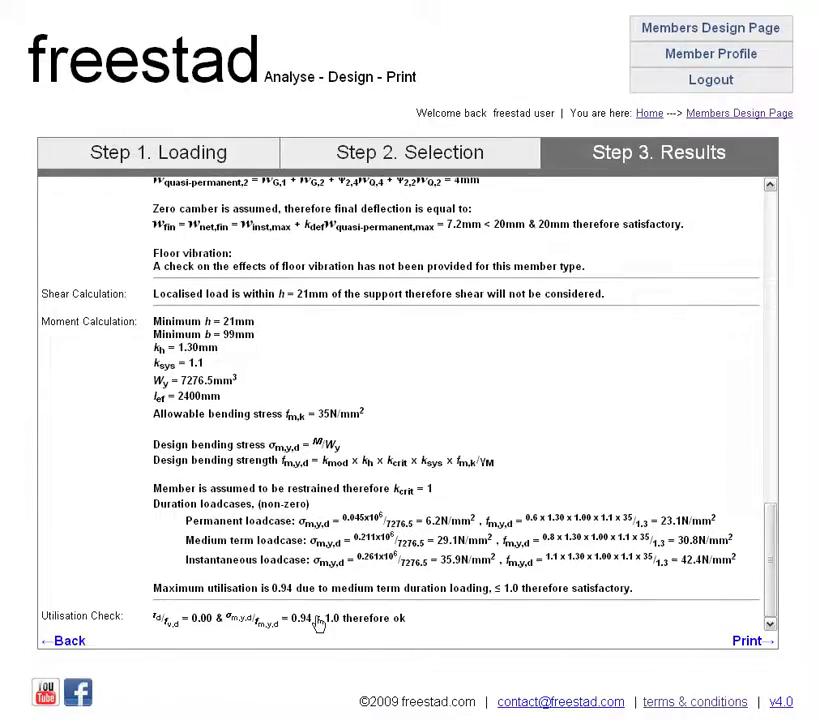
left_click_drag(769, 536, 769, 533)
left_click_drag(771, 479, 769, 232)
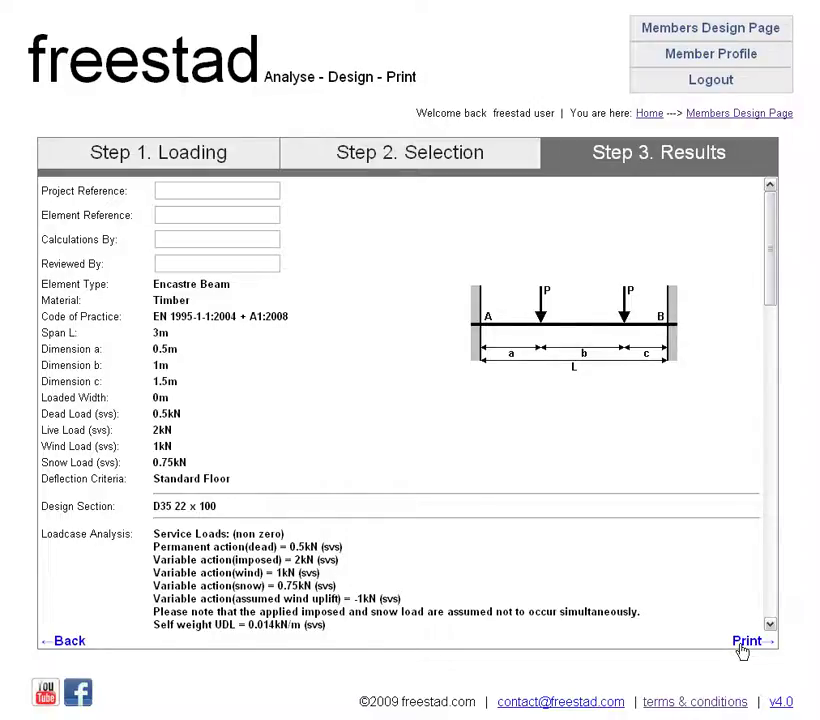
On Step 2, set the specific section to Steel, Eurocode 3, S275, 100x50x10PFC (major)
left_click(414, 159)
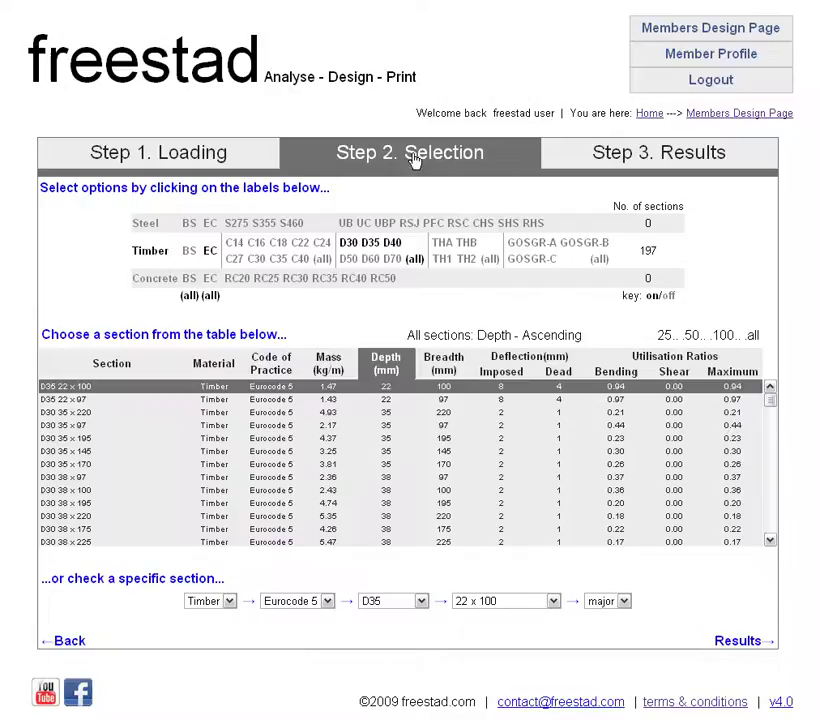
left_click(229, 603)
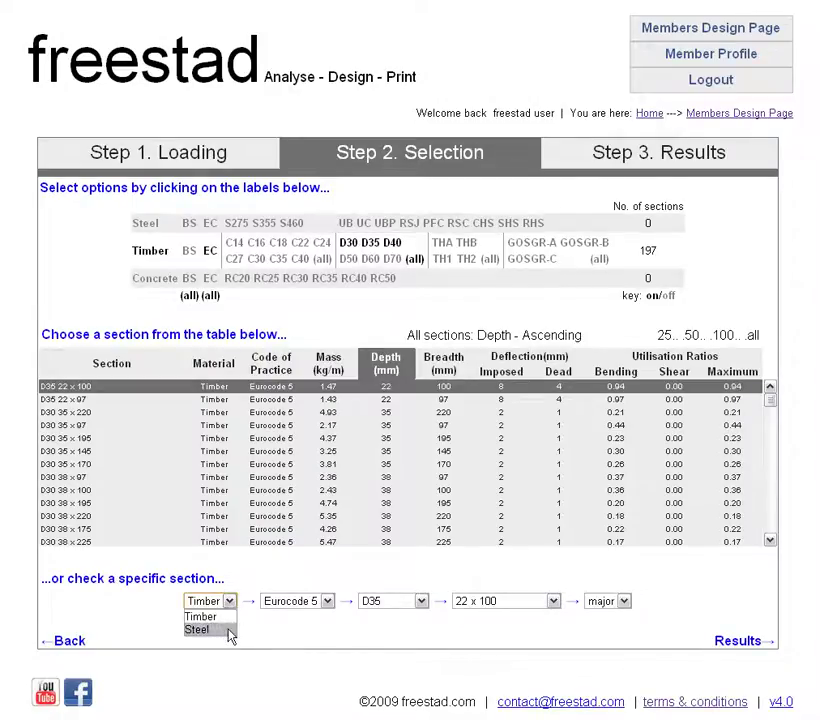
key("Return")
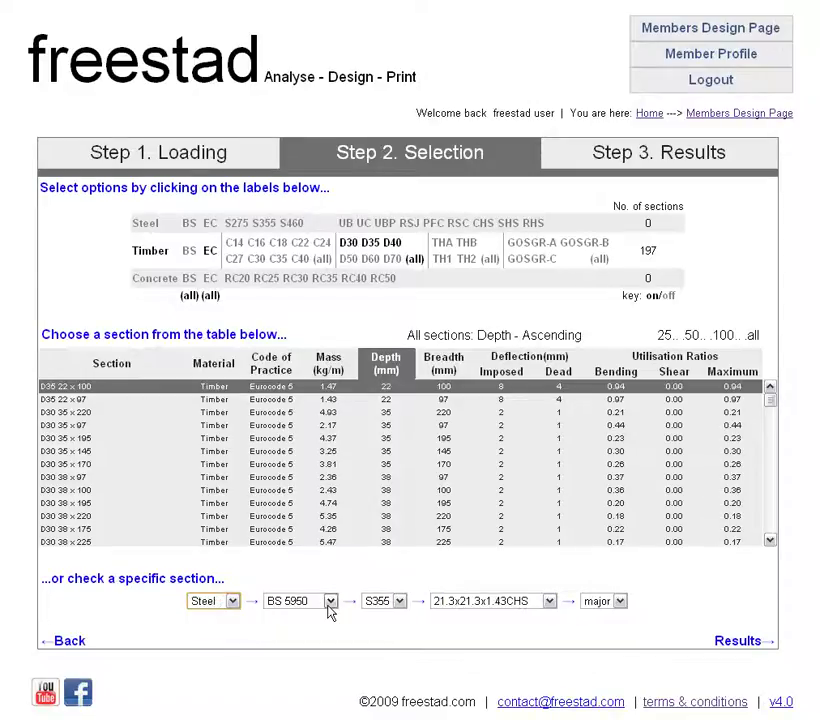
left_click(330, 601)
left_click(330, 633)
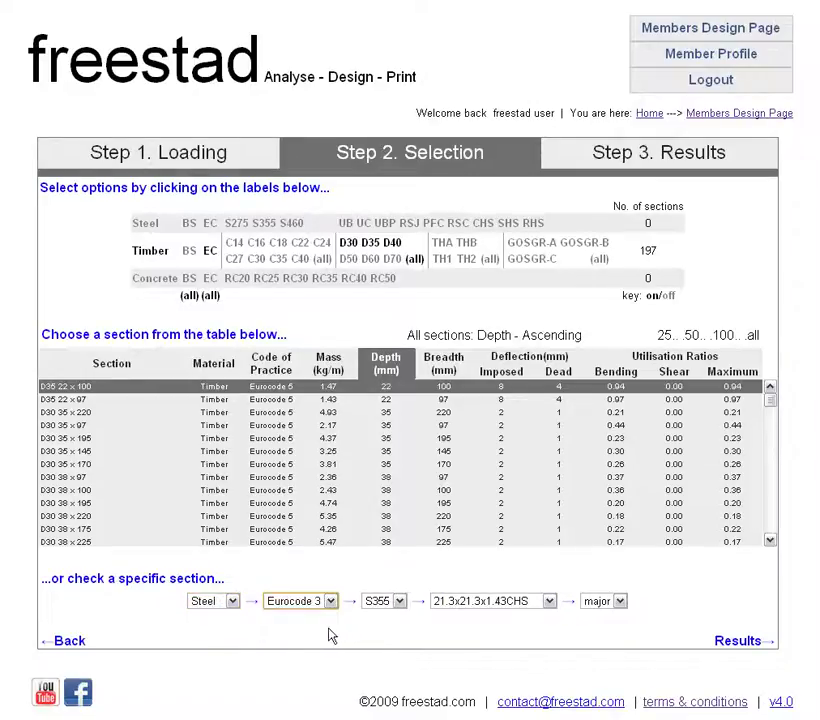
left_click(399, 604)
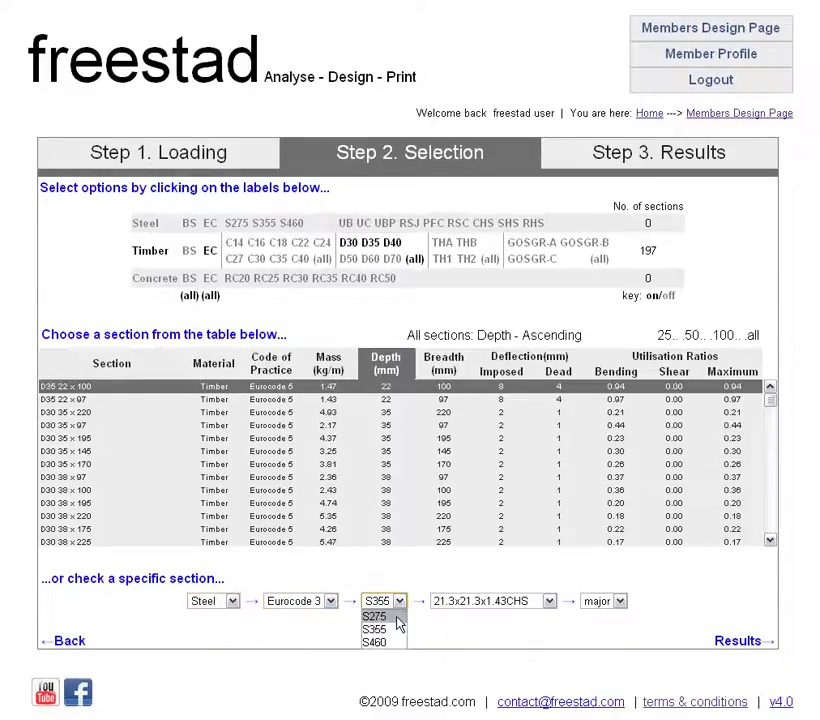
left_click(396, 617)
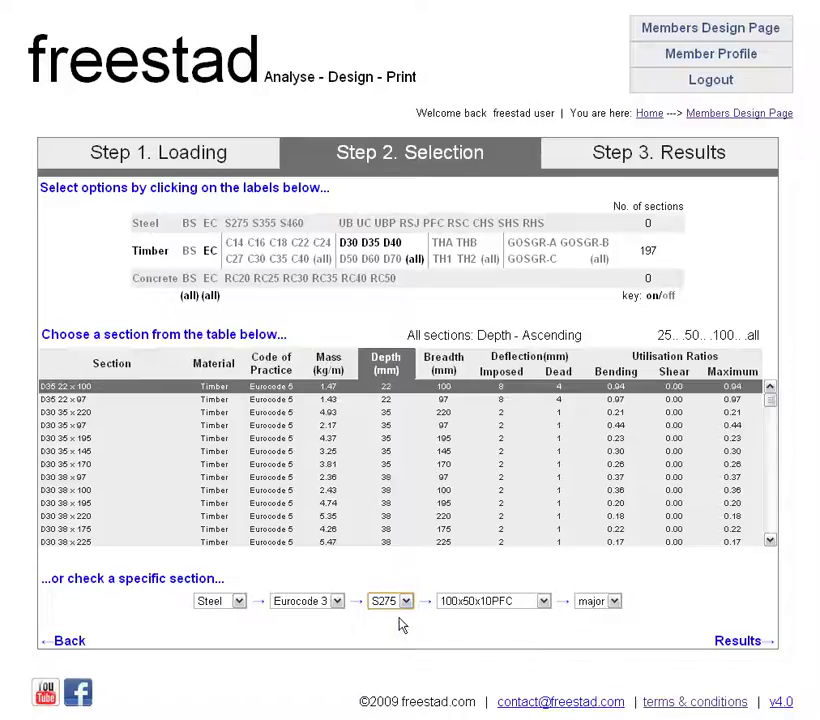
left_click(544, 603)
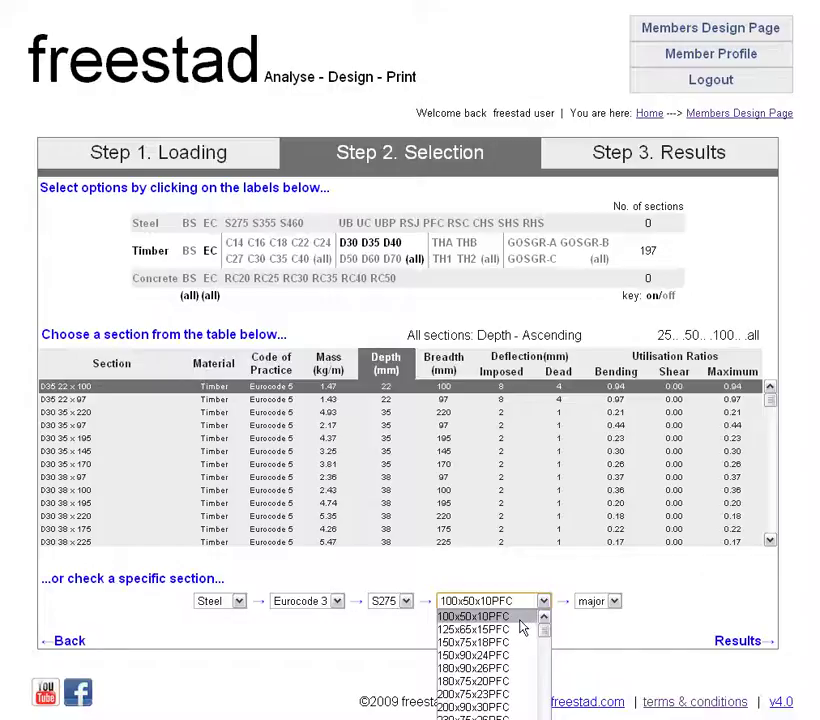
left_click(520, 621)
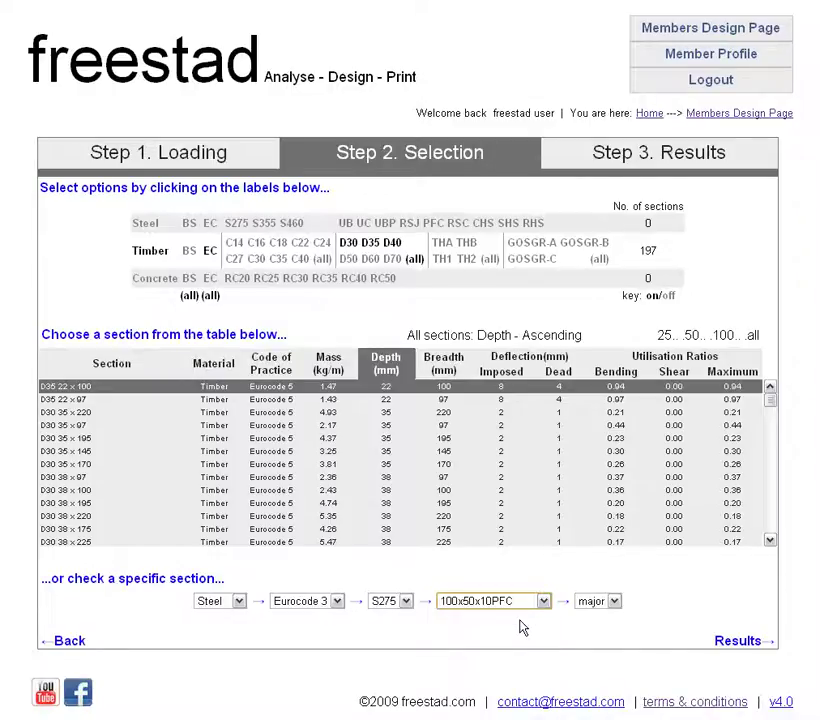
Show the 100x50x10PFC results, scrolling to utilisation 0.02 shear and 0.03 moment and back
left_click(635, 160)
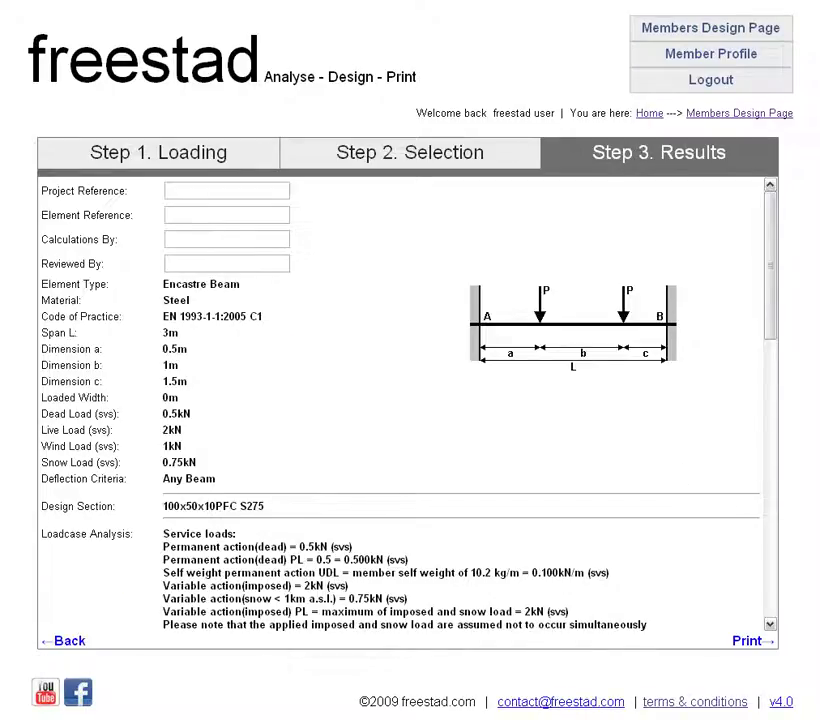
left_click_drag(771, 260, 775, 581)
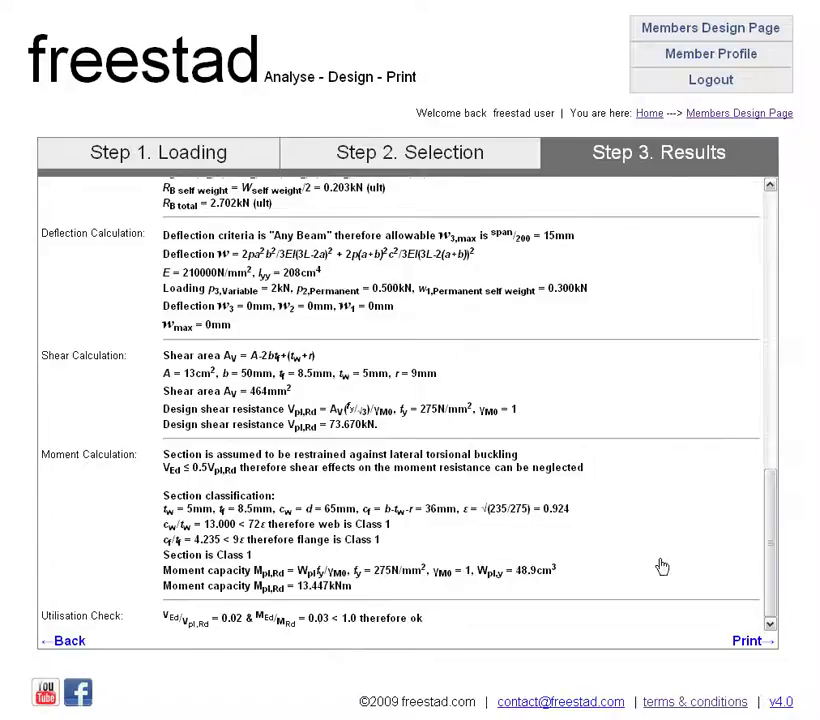
left_click_drag(779, 543, 772, 220)
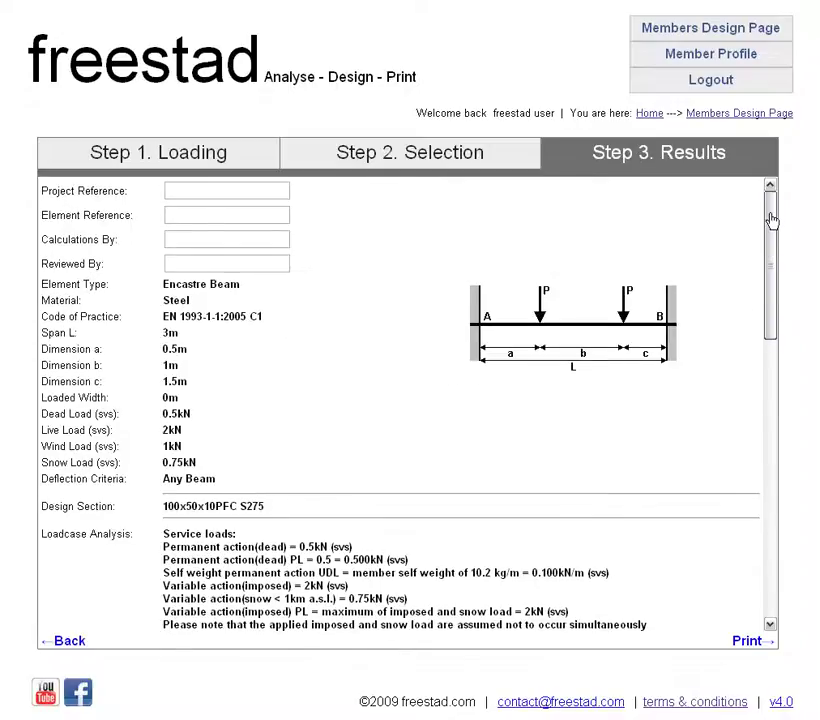
Add Steel to the candidates, limit the table to 25, and sort by mass ascending
left_click(408, 164)
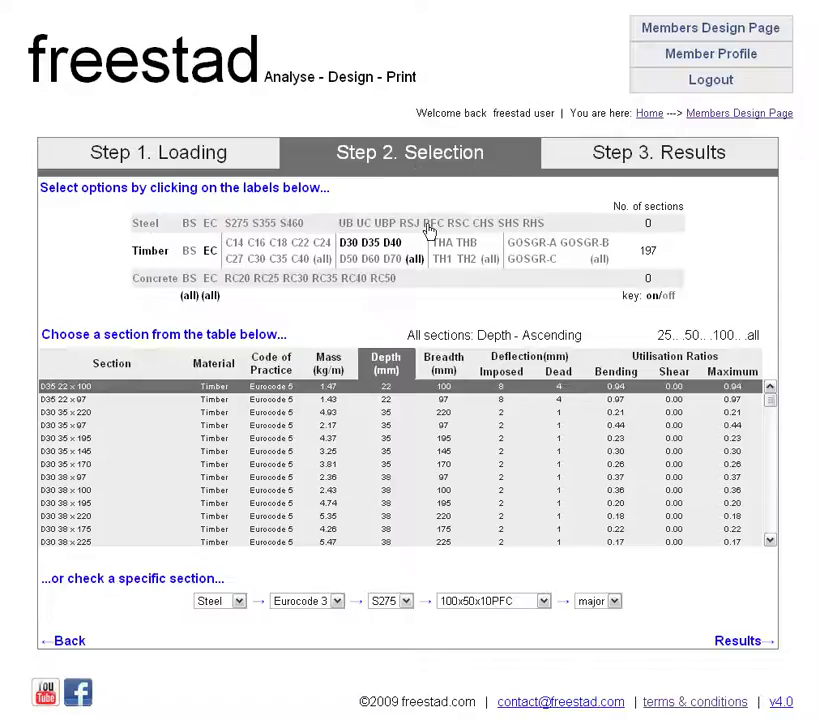
left_click(151, 228)
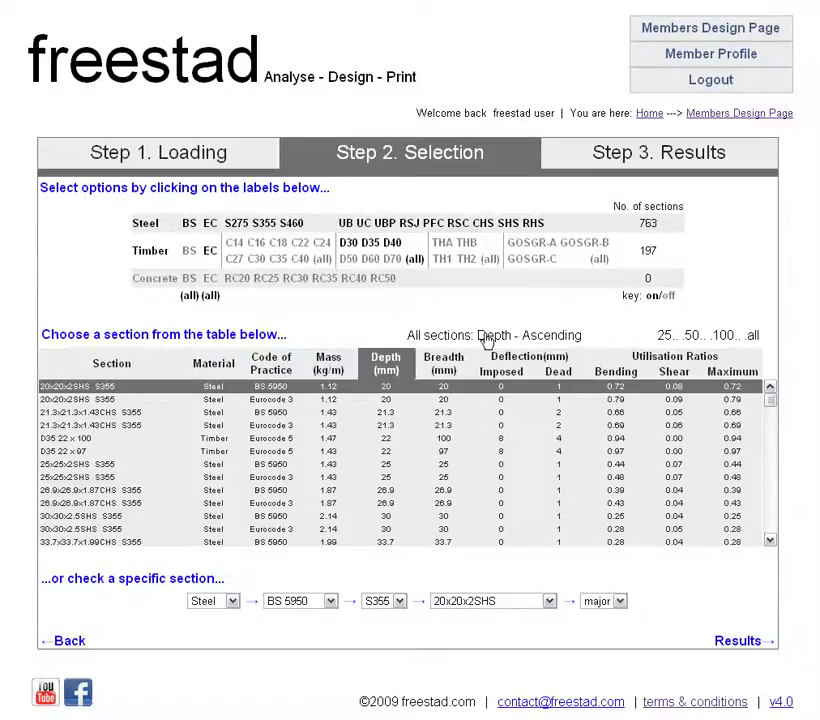
left_click(665, 338)
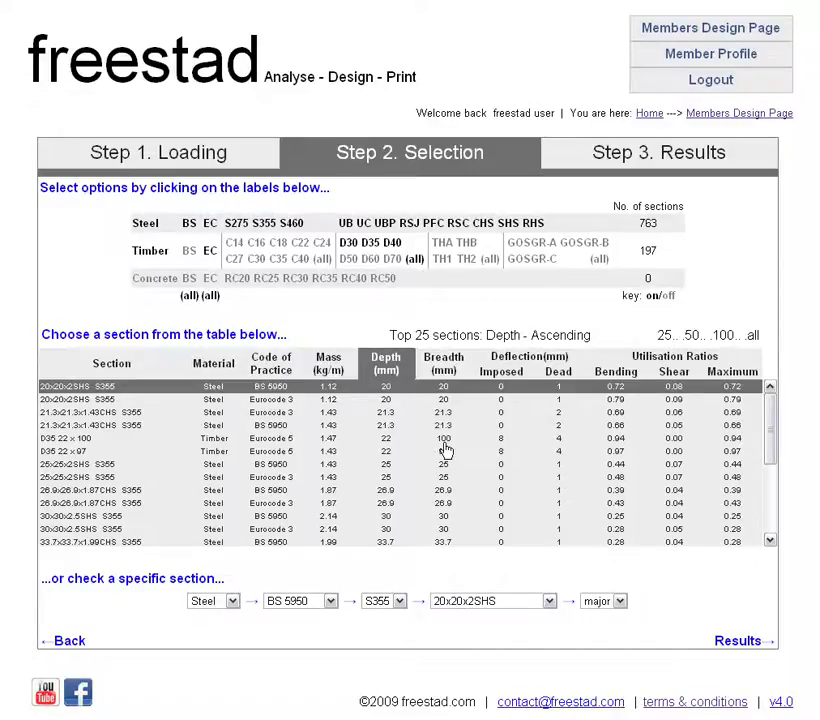
left_click(326, 372)
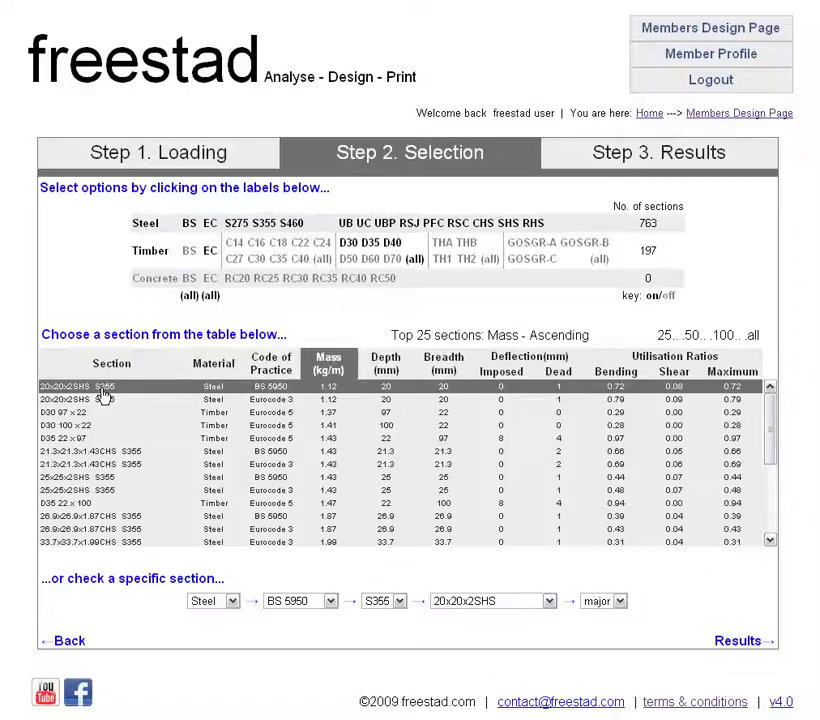
Scroll through the 20x20x2SHS S355 calculations, then go back to the Step 1 Loading form
left_click(617, 172)
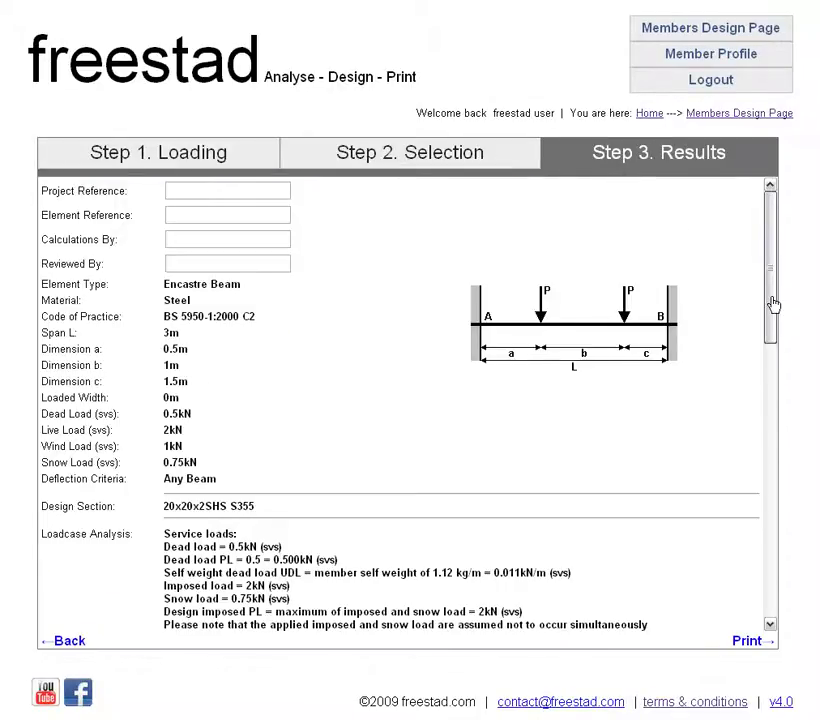
left_click_drag(773, 314, 772, 613)
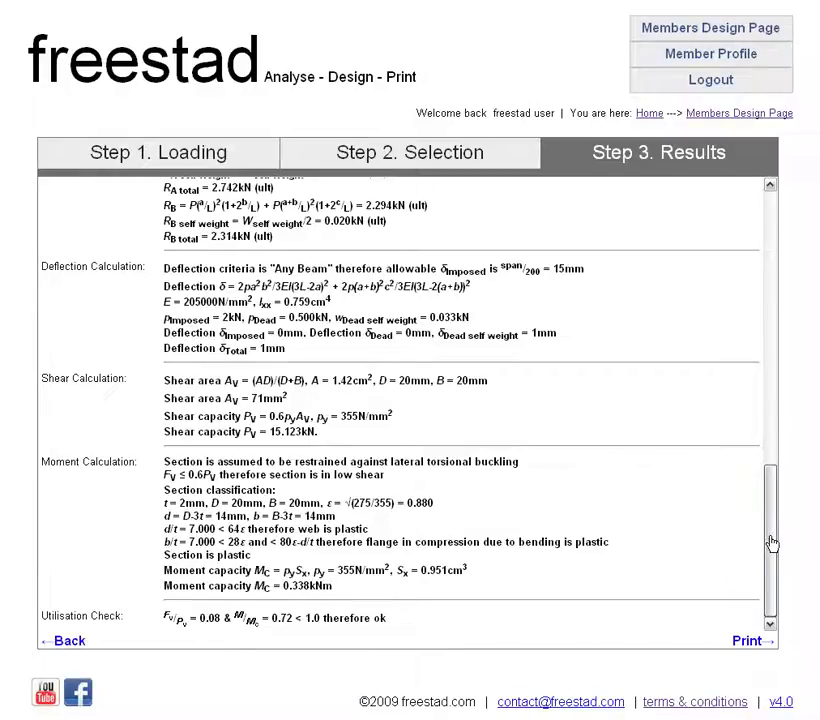
scroll(772, 449, "up", 1)
left_click_drag(772, 449, 772, 229)
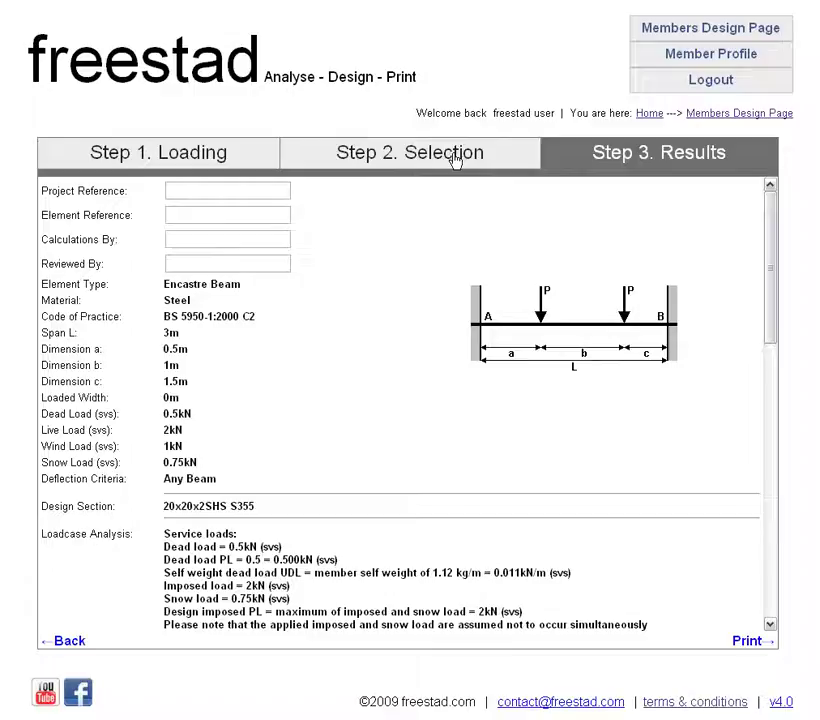
left_click(236, 160)
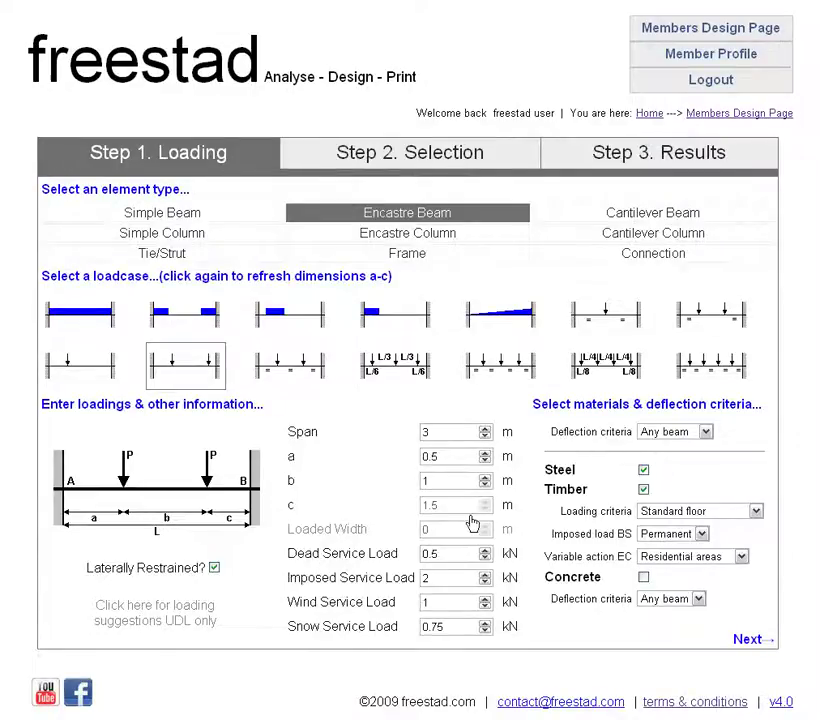